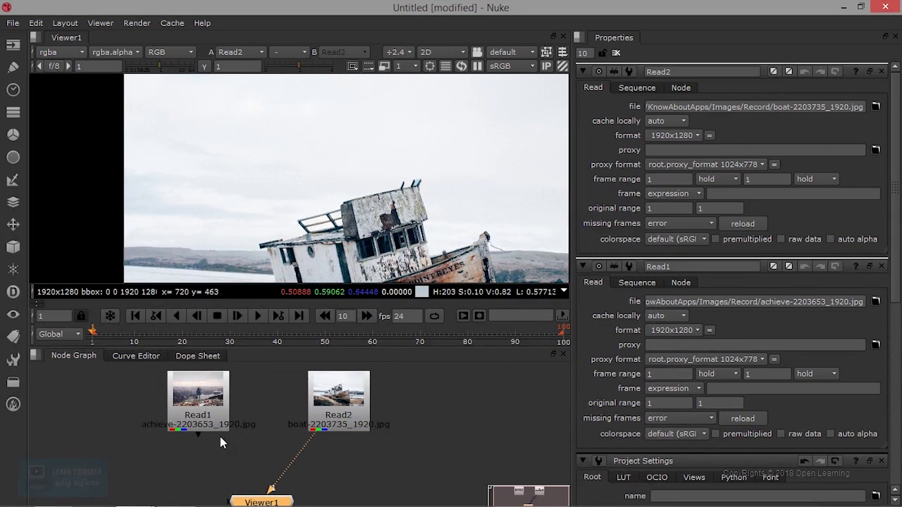
# Add a Merge node below the two images, connecting its A input to Read1 and its B input to Read2
pyautogui.moveTo(356, 406); pyautogui.dragTo(345, 397)
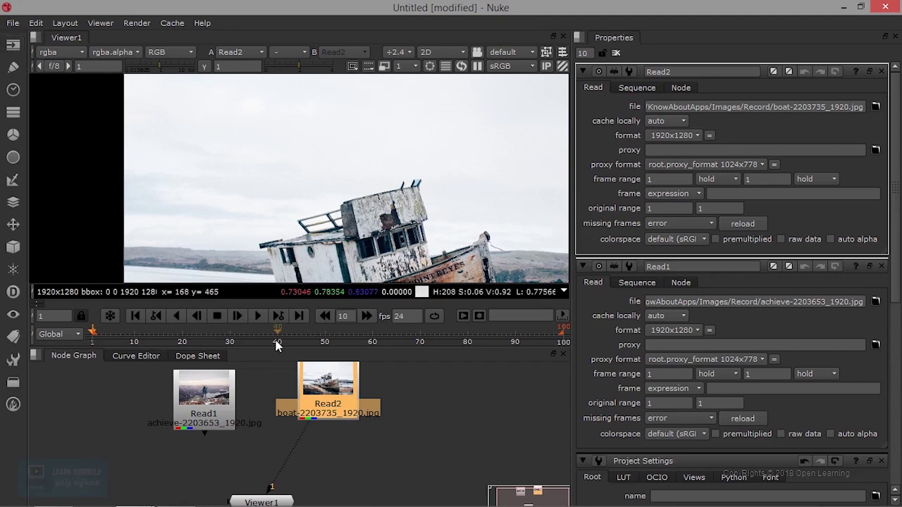
pyautogui.press('m')
pyautogui.click(259, 453)
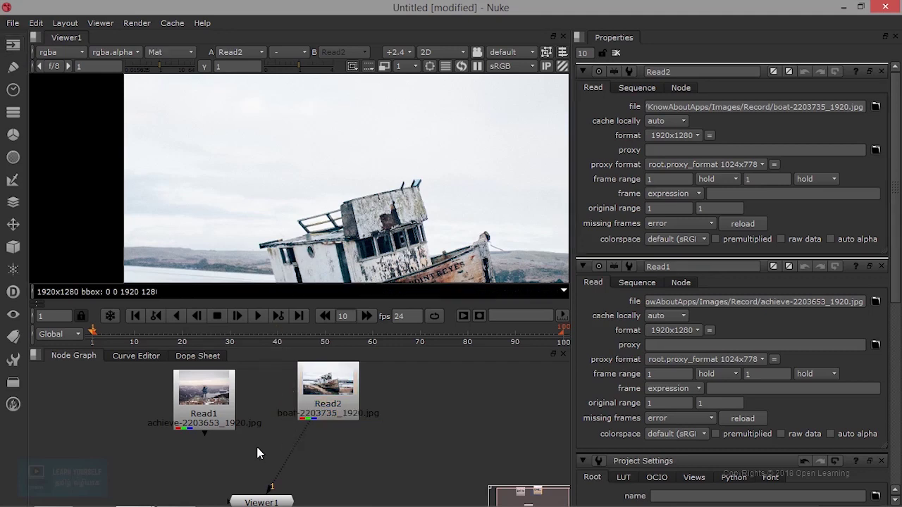
pyautogui.press('m')
pyautogui.moveTo(258, 453); pyautogui.dragTo(256, 470)
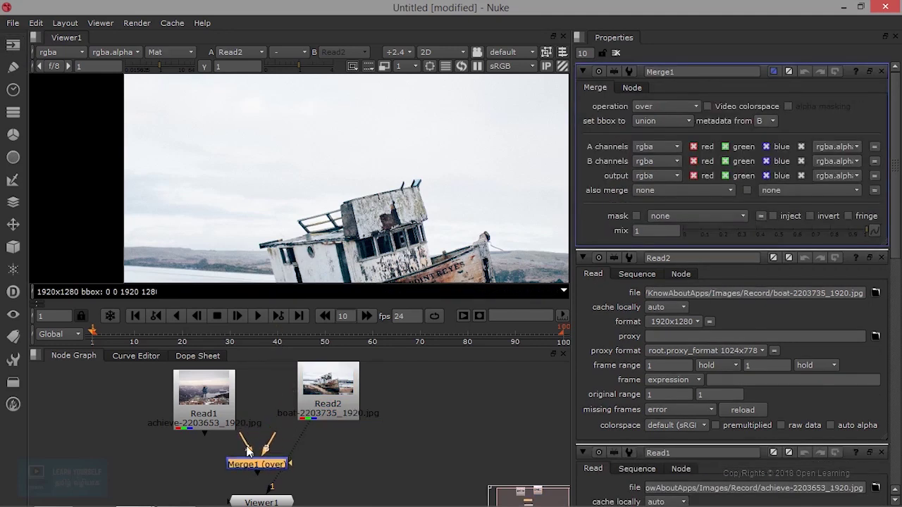
pyautogui.moveTo(204, 414); pyautogui.dragTo(204, 416)
pyautogui.moveTo(274, 436); pyautogui.dragTo(341, 401)
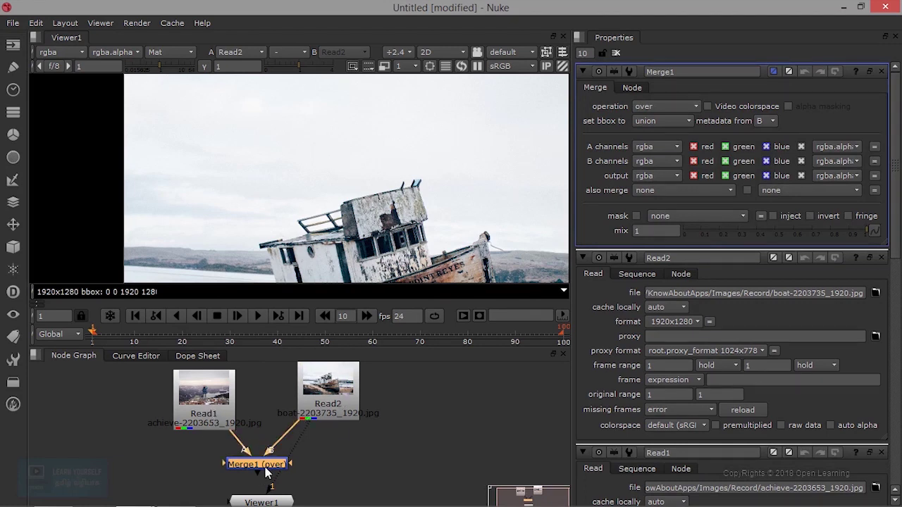
# Display the result of the Merge1 node in the viewer
pyautogui.press('1')
pyautogui.scroll(2, 401, 231)
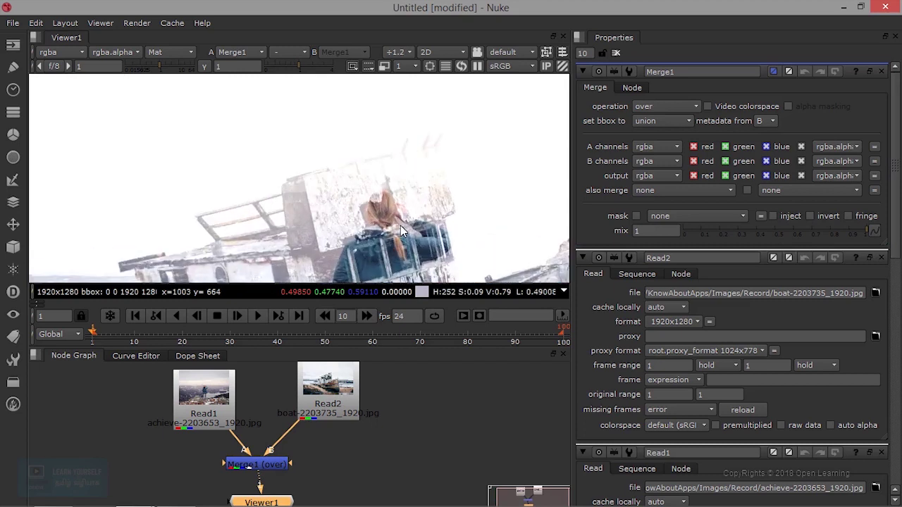
pyautogui.rightClick(364, 220)
pyautogui.click(337, 216)
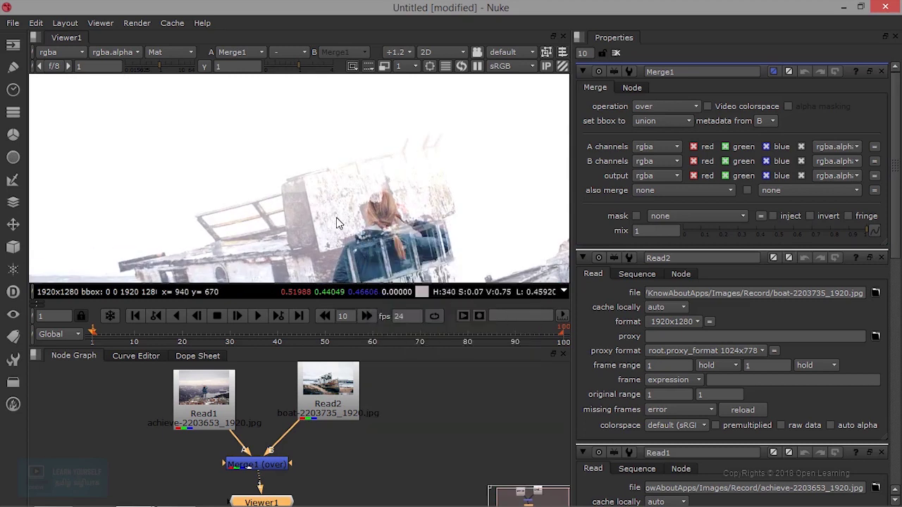
# Add a Roto node beside Merge1 and connect it to the merge's mask input
pyautogui.moveTo(294, 469); pyautogui.dragTo(331, 472)
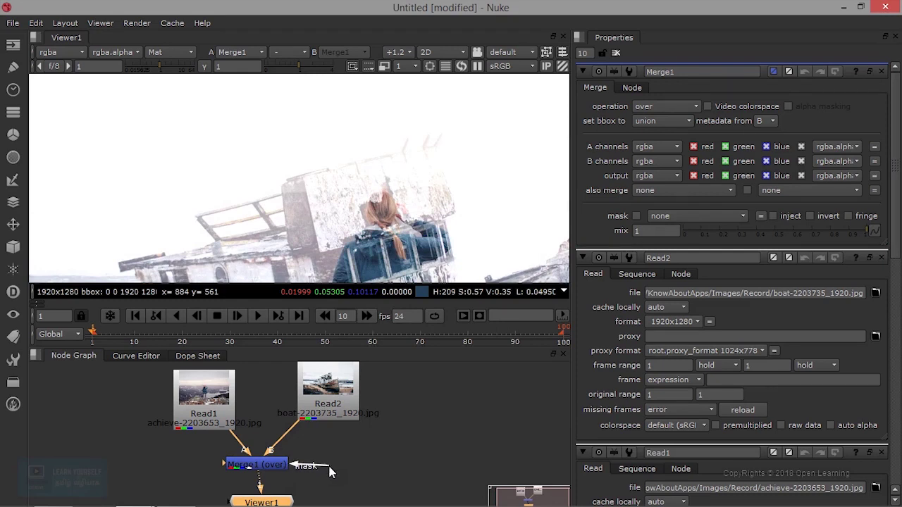
pyautogui.click(13, 67)
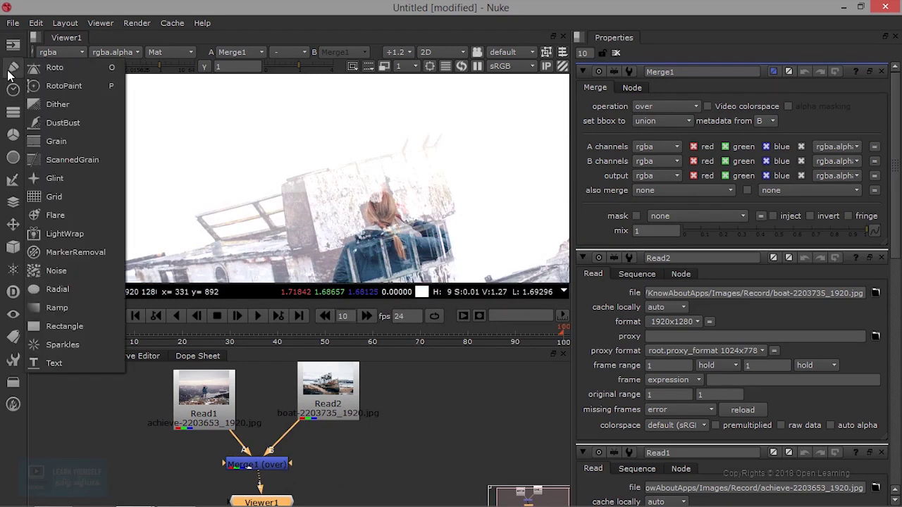
pyautogui.click(77, 63)
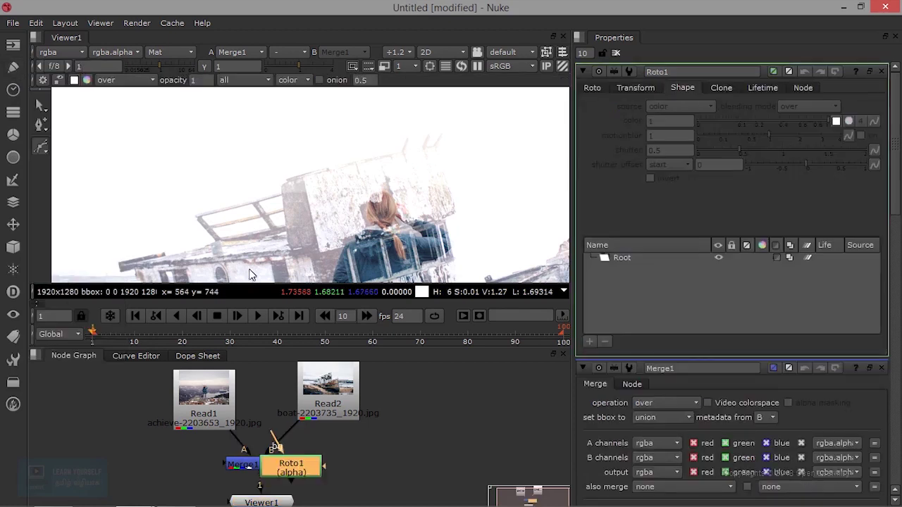
pyautogui.moveTo(291, 463); pyautogui.dragTo(427, 458)
pyautogui.click(327, 478)
pyautogui.moveTo(305, 470); pyautogui.dragTo(415, 473)
pyautogui.moveTo(292, 470); pyautogui.dragTo(411, 457)
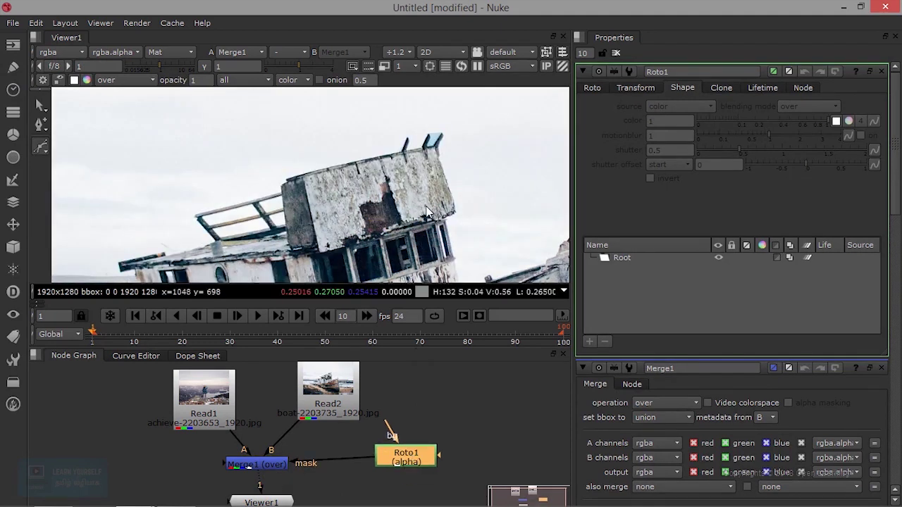
# Swap the A and B inputs of Merge1 so the boat image feeds A and the woman image feeds B
pyautogui.scroll(-3, 426, 208)
pyautogui.moveTo(331, 402)
pyautogui.mouseDown()
pyautogui.moveTo(328, 392)
pyautogui.moveTo(321, 408)
pyautogui.mouseUp()
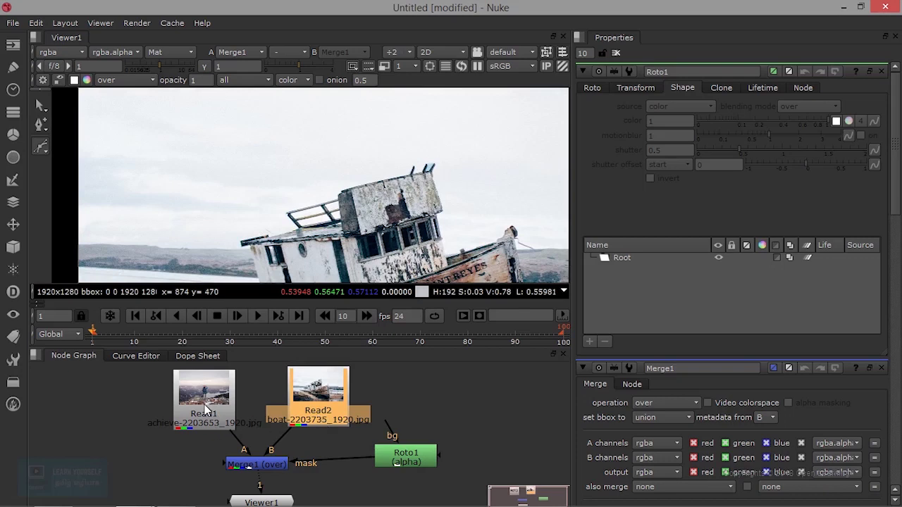
pyautogui.click(261, 468)
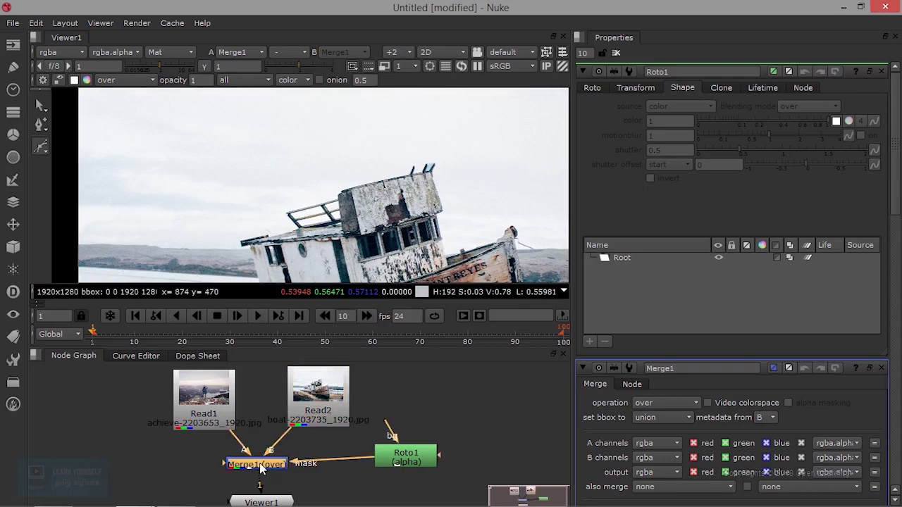
pyautogui.hotkey('shift', 'x')
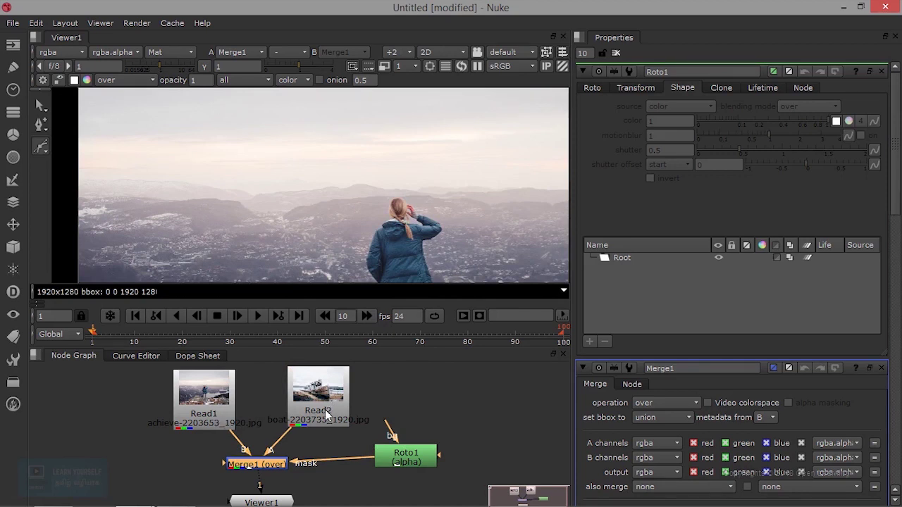
pyautogui.moveTo(378, 463); pyautogui.dragTo(350, 461)
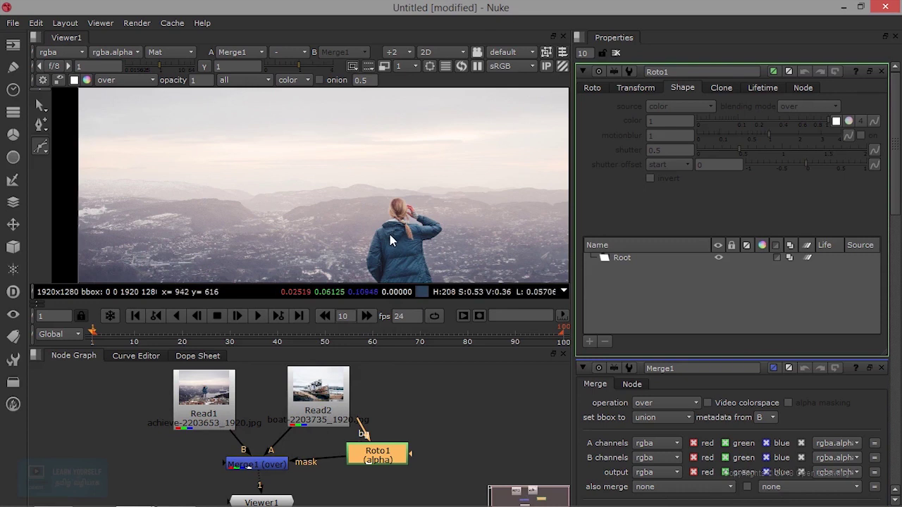
# Try to trace a Bezier mask shape along the lower rocky slope, starting at the image's left edge
pyautogui.moveTo(376, 238); pyautogui.dragTo(290, 130, button='middle')
pyautogui.moveTo(260, 224); pyautogui.dragTo(330, 181, button='middle')
pyautogui.moveTo(381, 448); pyautogui.dragTo(385, 453)
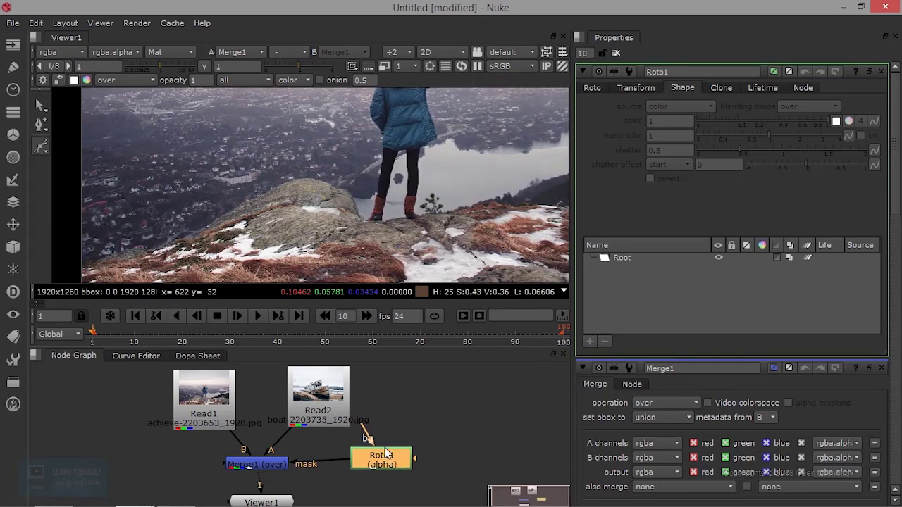
pyautogui.click(83, 271)
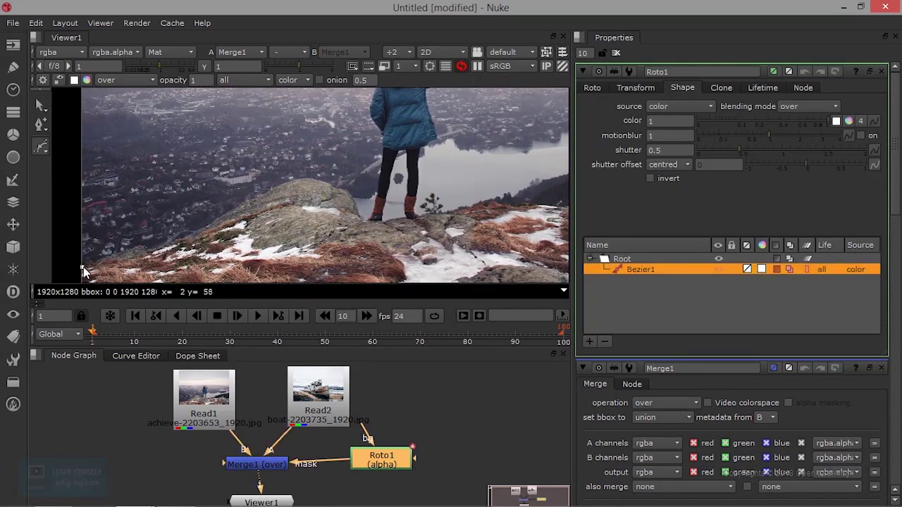
pyautogui.click(125, 247)
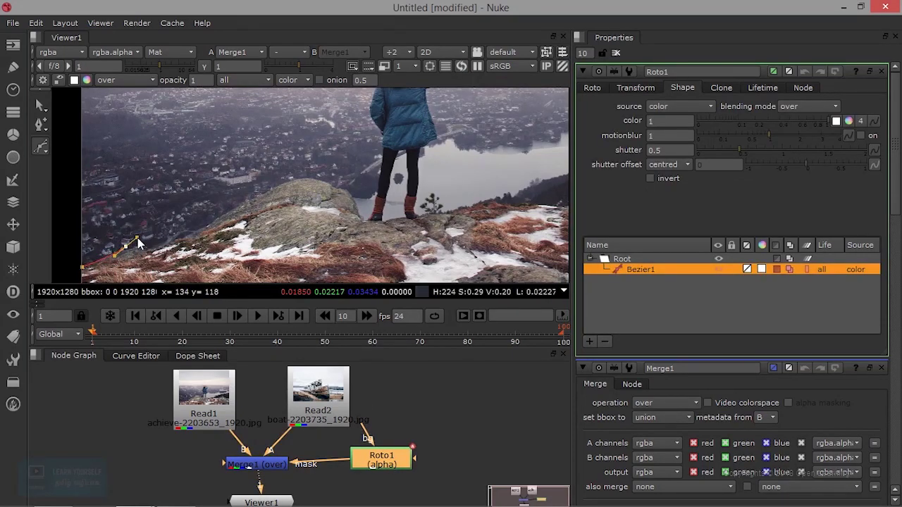
pyautogui.scroll(2, 150, 259)
pyautogui.scroll(2, 148, 254)
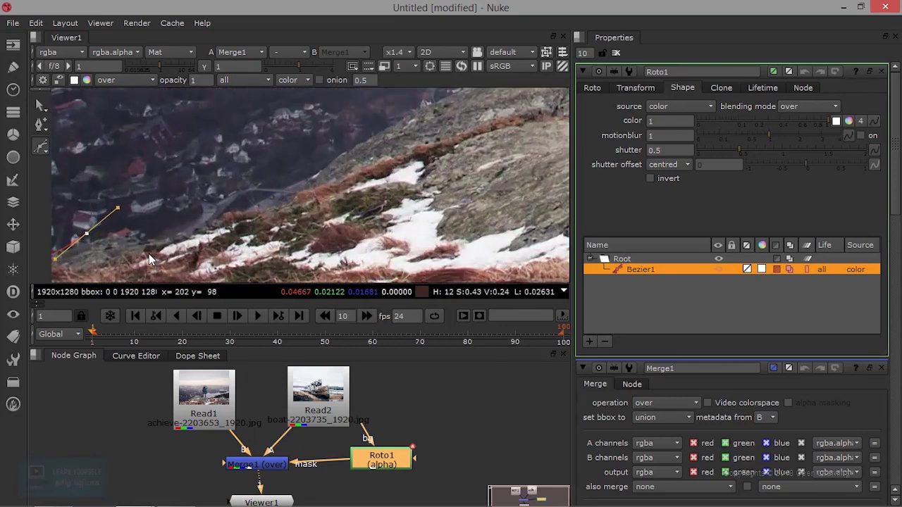
pyautogui.moveTo(142, 244); pyautogui.dragTo(151, 235)
pyautogui.moveTo(86, 234); pyautogui.dragTo(144, 241)
pyautogui.rightClick(133, 243)
pyautogui.click(131, 243)
pyautogui.scroll(1, 137, 249)
pyautogui.scroll(-1, 309, 200)
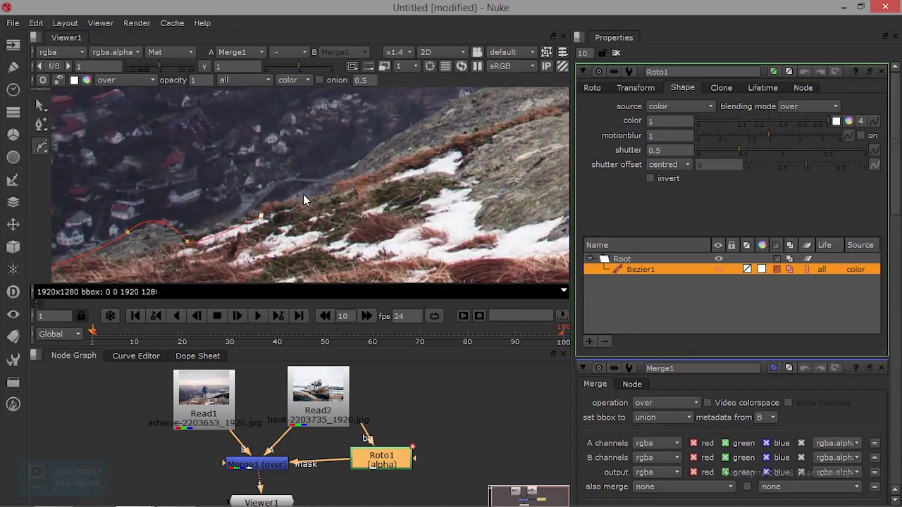
# Try to extend the Bezier outline up the slope, over the rock's crest and down its far side
pyautogui.rightClick(437, 145)
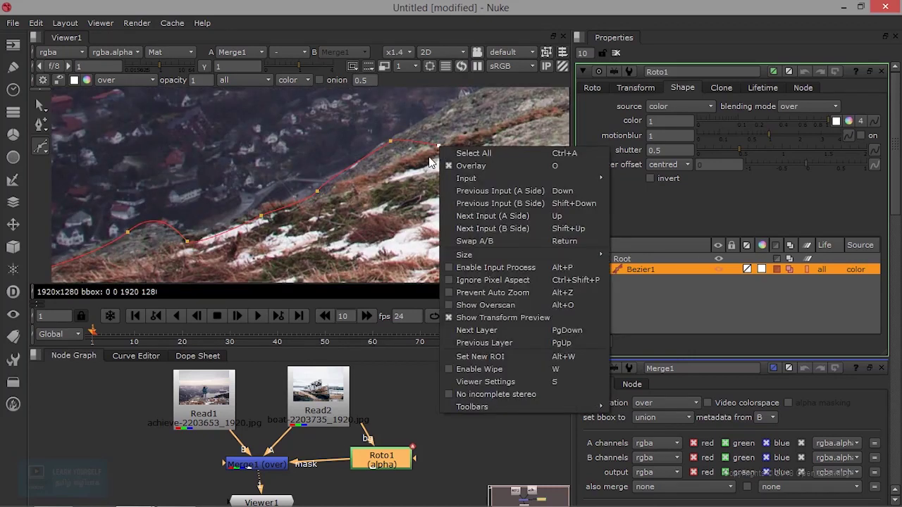
pyautogui.click(416, 190)
pyautogui.scroll(-4, 428, 194)
pyautogui.moveTo(433, 192); pyautogui.dragTo(293, 238, button='middle')
pyautogui.scroll(2, 294, 243)
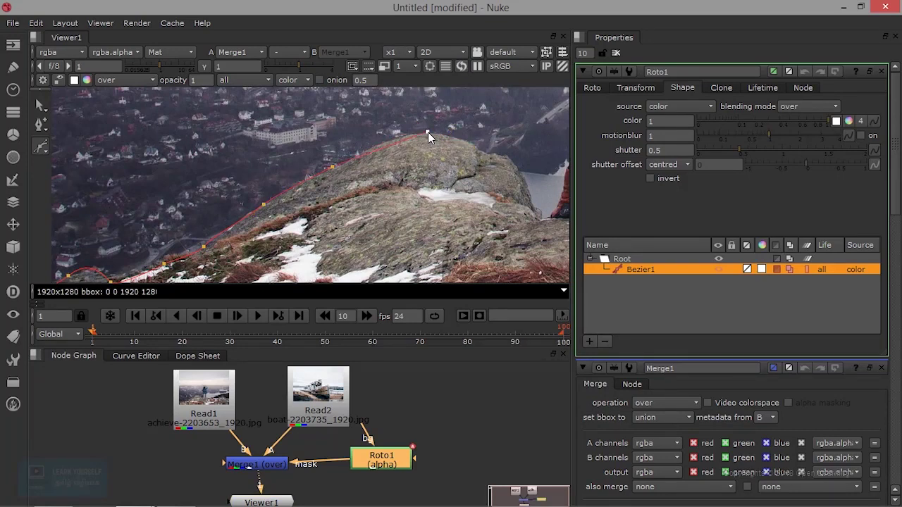
pyautogui.click(489, 149)
pyautogui.click(517, 163)
pyautogui.click(533, 203)
pyautogui.moveTo(527, 220); pyautogui.dragTo(237, 213, button='middle')
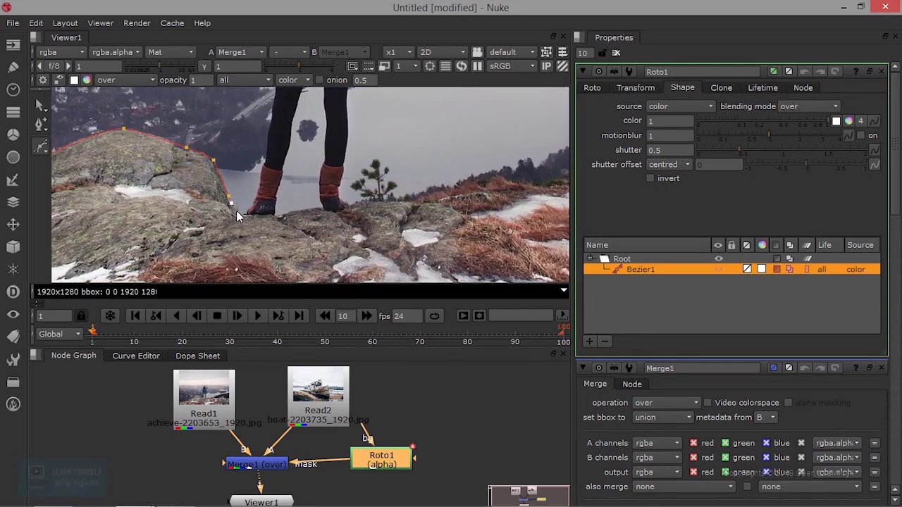
# Try to extend the Bezier outline from the rock up the woman's left boot and leg
pyautogui.click(246, 212)
pyautogui.moveTo(283, 133); pyautogui.dragTo(261, 236, button='middle')
pyautogui.click(259, 232)
pyautogui.click(268, 189)
pyautogui.click(261, 215)
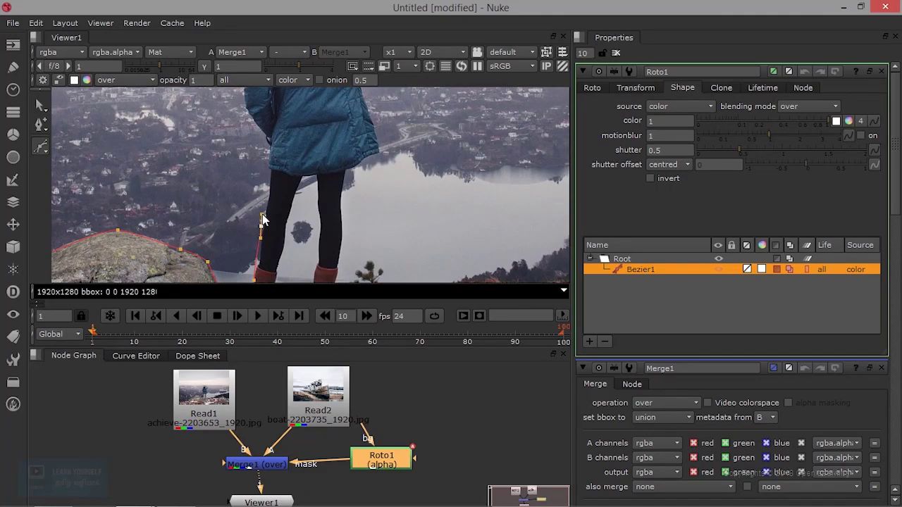
pyautogui.scroll(1, 270, 222)
pyautogui.moveTo(249, 229)
pyautogui.mouseDown()
pyautogui.moveTo(262, 231)
pyautogui.moveTo(254, 228)
pyautogui.mouseUp()
pyautogui.moveTo(283, 188); pyautogui.dragTo(307, 43, button='middle')
pyautogui.click(259, 181)
pyautogui.moveTo(259, 149); pyautogui.dragTo(266, 147)
pyautogui.moveTo(298, 119); pyautogui.dragTo(273, 247, button='middle')
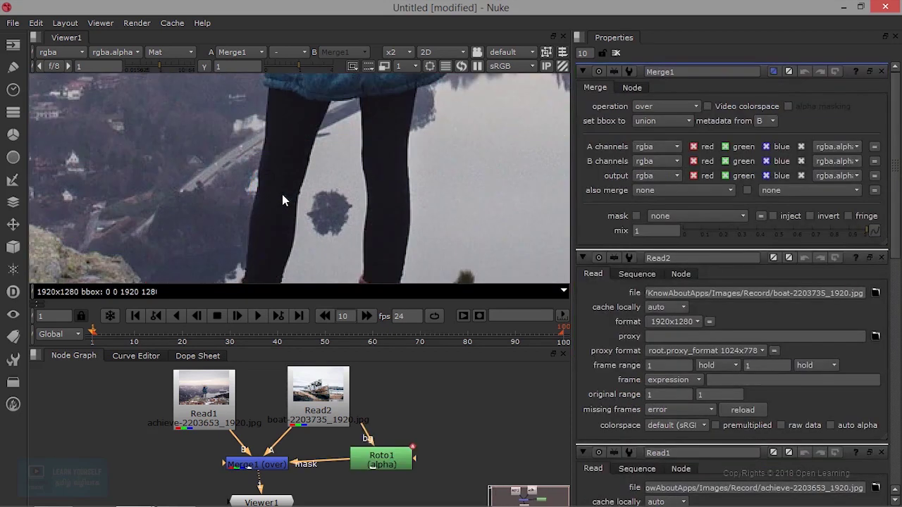
# Redraw the Roto1 Bezier outline along the rocky slope from the image's left edge to just past the crest
pyautogui.scroll(-3, 282, 194)
pyautogui.scroll(2, 282, 193)
pyautogui.moveTo(386, 466); pyautogui.dragTo(373, 471)
pyautogui.scroll(3, 300, 253)
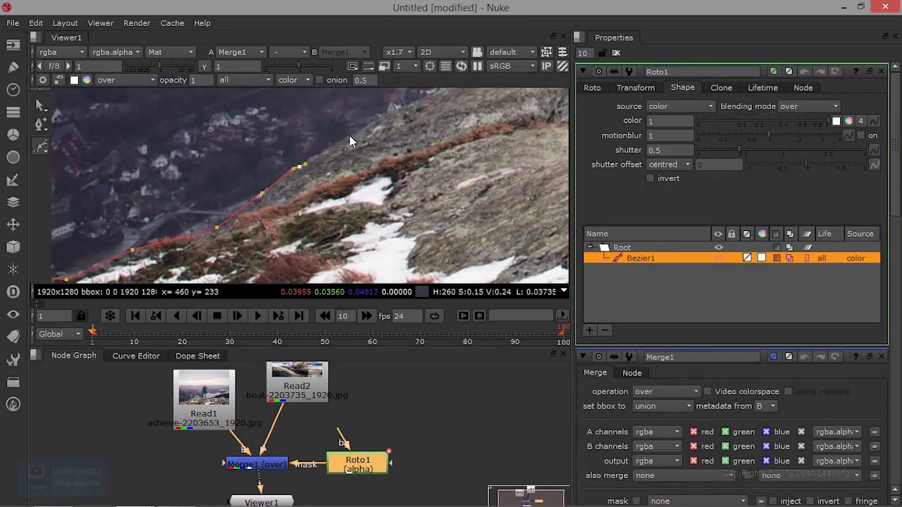
pyautogui.click(349, 135)
pyautogui.moveTo(417, 96); pyautogui.dragTo(230, 216, button='middle')
pyautogui.click(240, 214)
pyautogui.click(295, 188)
pyautogui.click(368, 155)
pyautogui.click(425, 153)
pyautogui.click(482, 168)
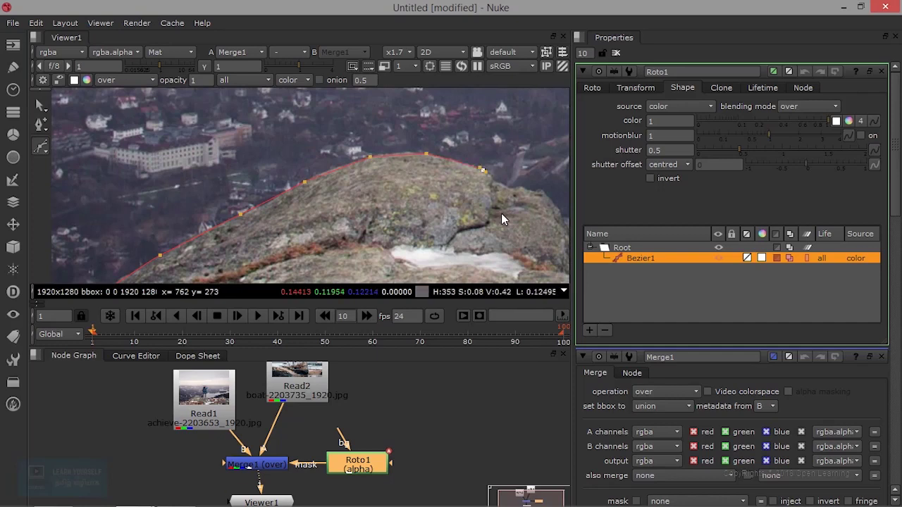
# Continue the Bezier outline down the far side of the rock to the sole of the woman's left boot
pyautogui.moveTo(495, 182); pyautogui.dragTo(175, 142, button='middle')
pyautogui.click(173, 141)
pyautogui.click(199, 147)
pyautogui.click(222, 153)
pyautogui.click(250, 192)
pyautogui.click(266, 231)
pyautogui.click(274, 243)
pyautogui.click(280, 255)
pyautogui.click(290, 256)
# Trace the outer edge of the woman's left boot and leg up to the jacket hem
pyautogui.click(299, 243)
pyautogui.click(307, 239)
pyautogui.click(314, 224)
pyautogui.click(320, 183)
pyautogui.moveTo(322, 161); pyautogui.dragTo(292, 270, button='middle')
pyautogui.click(297, 269)
pyautogui.click(303, 208)
pyautogui.click(309, 202)
pyautogui.click(314, 169)
pyautogui.click(317, 116)
# Trace the left side of the jacket past the hand and onto the lower sleeve
pyautogui.moveTo(316, 144); pyautogui.dragTo(297, 254, button='middle')
pyautogui.scroll(2, 298, 254)
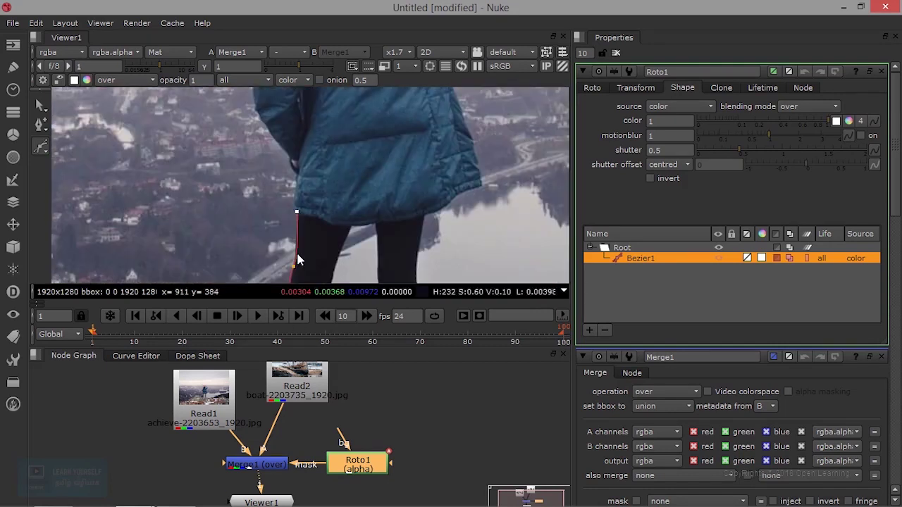
pyautogui.click(299, 143)
pyautogui.moveTo(299, 145); pyautogui.dragTo(315, 252, button='middle')
pyautogui.moveTo(303, 219); pyautogui.dragTo(307, 213)
pyautogui.click(267, 168)
pyautogui.click(245, 142)
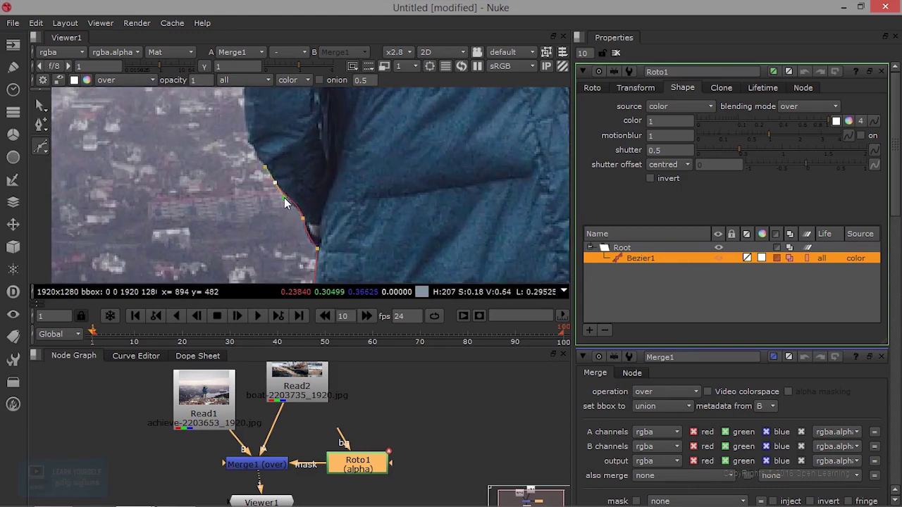
# Continue the outline up the outer edge of the left sleeve to the shoulder, adjusting the curve handles to fit
pyautogui.moveTo(246, 146); pyautogui.dragTo(289, 211, button='middle')
pyautogui.moveTo(278, 172); pyautogui.dragTo(277, 191, button='middle')
pyautogui.moveTo(276, 188)
pyautogui.mouseDown()
pyautogui.moveTo(292, 181)
pyautogui.moveTo(283, 173)
pyautogui.mouseUp()
pyautogui.moveTo(298, 129); pyautogui.dragTo(280, 214, button='middle')
pyautogui.click(280, 194)
pyautogui.click(296, 156)
pyautogui.moveTo(297, 162); pyautogui.dragTo(287, 171)
pyautogui.click(319, 127)
pyautogui.moveTo(315, 127); pyautogui.dragTo(360, 121)
# Trace the left shoulder and the edge of the jacket hood, correcting the curve where they meet
pyautogui.moveTo(337, 146); pyautogui.dragTo(312, 246, button='middle')
pyautogui.scroll(3, 313, 245)
pyautogui.click(306, 185)
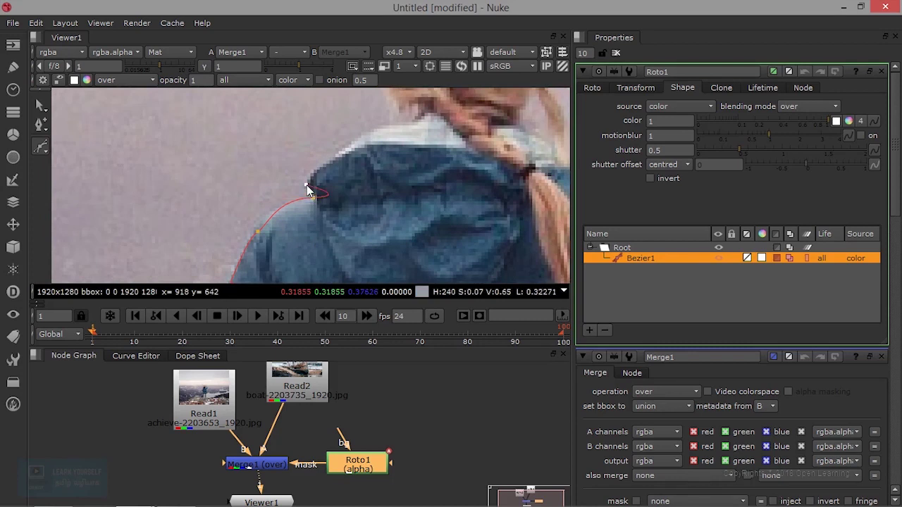
pyautogui.click(313, 203)
pyautogui.moveTo(352, 203); pyautogui.dragTo(287, 212)
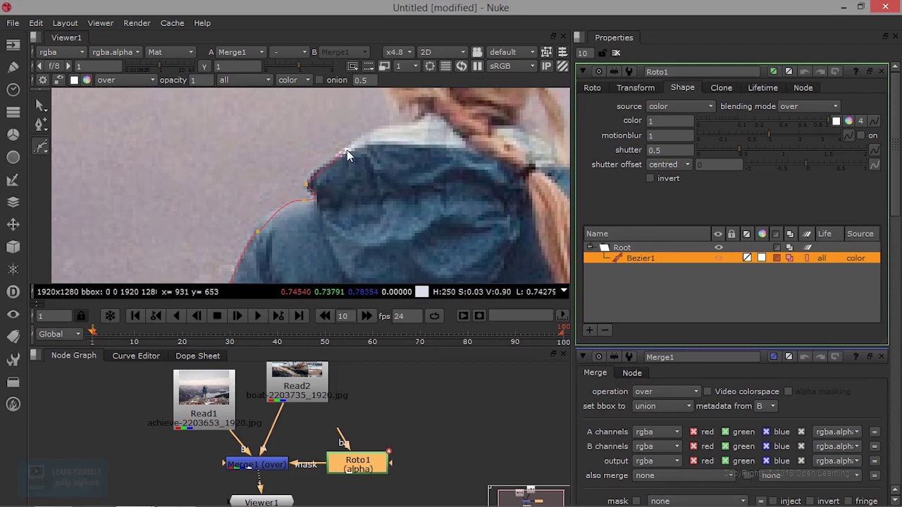
# Trace around the woman's hair from the hood, over the top of the head to the raised hand
pyautogui.moveTo(346, 152); pyautogui.dragTo(316, 227, button='middle')
pyautogui.click(311, 209)
pyautogui.click(290, 169)
pyautogui.moveTo(292, 171); pyautogui.dragTo(277, 264, button='middle')
pyautogui.click(268, 210)
pyautogui.click(279, 156)
pyautogui.moveTo(311, 109); pyautogui.dragTo(318, 110)
pyautogui.click(340, 102)
pyautogui.moveTo(343, 103); pyautogui.dragTo(270, 156, button='middle')
pyautogui.moveTo(287, 147); pyautogui.dragTo(344, 183)
pyautogui.moveTo(357, 201); pyautogui.dragTo(293, 154, button='middle')
pyautogui.moveTo(293, 154); pyautogui.dragTo(297, 170)
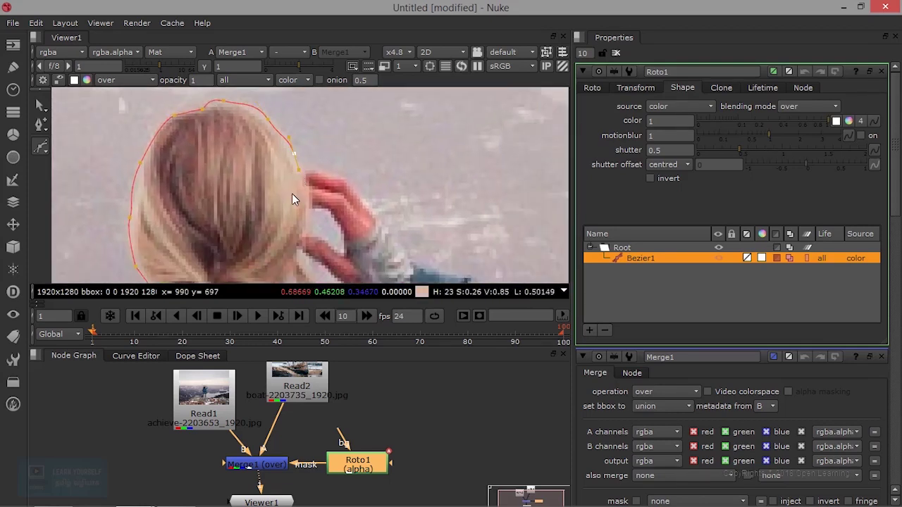
# Continue the outline along the raised fingers, the wrist and the upper edge of the right forearm
pyautogui.click(304, 172)
pyautogui.click(342, 178)
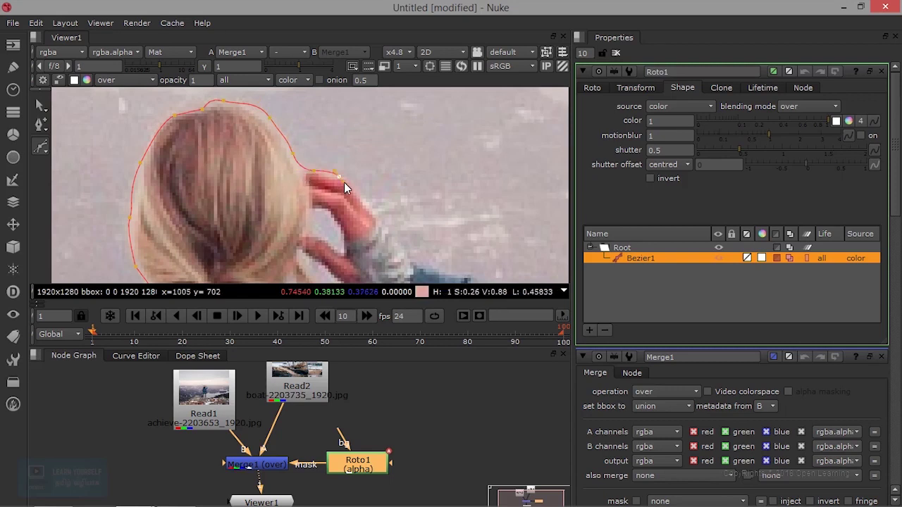
pyautogui.click(358, 195)
pyautogui.moveTo(366, 215); pyautogui.dragTo(222, 122, button='middle')
pyautogui.click(240, 132)
pyautogui.click(257, 155)
pyautogui.click(272, 169)
pyautogui.click(297, 179)
pyautogui.click(326, 182)
# Trace around the right elbow and along the underside of the sleeve to the jacket body, refining the curve handles
pyautogui.moveTo(443, 240); pyautogui.dragTo(268, 142, button='middle')
pyautogui.click(364, 210)
pyautogui.click(288, 195)
pyautogui.moveTo(292, 227); pyautogui.dragTo(359, 138, button='middle')
pyautogui.click(335, 139)
pyautogui.click(306, 168)
pyautogui.moveTo(298, 152); pyautogui.dragTo(283, 177)
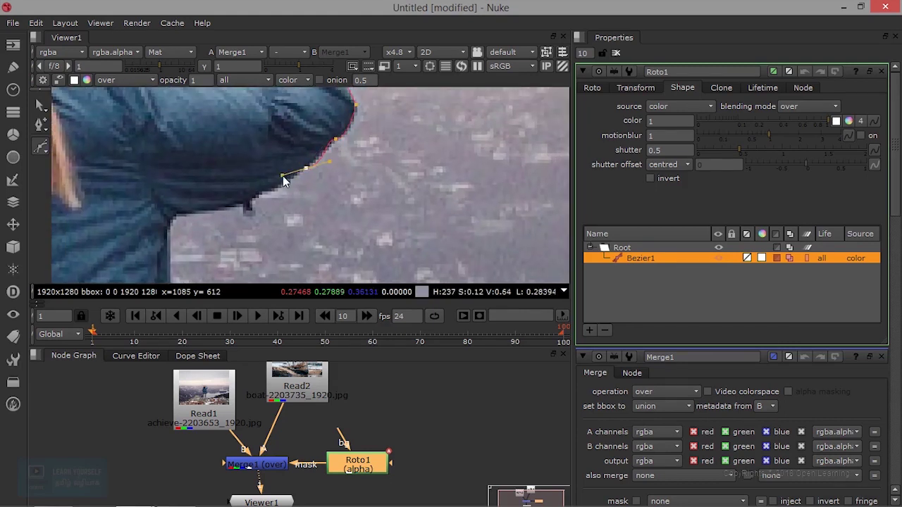
pyautogui.click(335, 140)
pyautogui.moveTo(325, 145); pyautogui.dragTo(334, 146)
pyautogui.click(265, 193)
pyautogui.click(208, 213)
pyautogui.click(171, 214)
# Continue the outline from beneath the right sleeve down the right side of the jacket
pyautogui.moveTo(200, 217); pyautogui.dragTo(223, 92, button='middle')
pyautogui.click(195, 181)
pyautogui.click(213, 256)
pyautogui.moveTo(245, 266); pyautogui.dragTo(236, 145, button='middle')
pyautogui.click(222, 226)
pyautogui.click(230, 186)
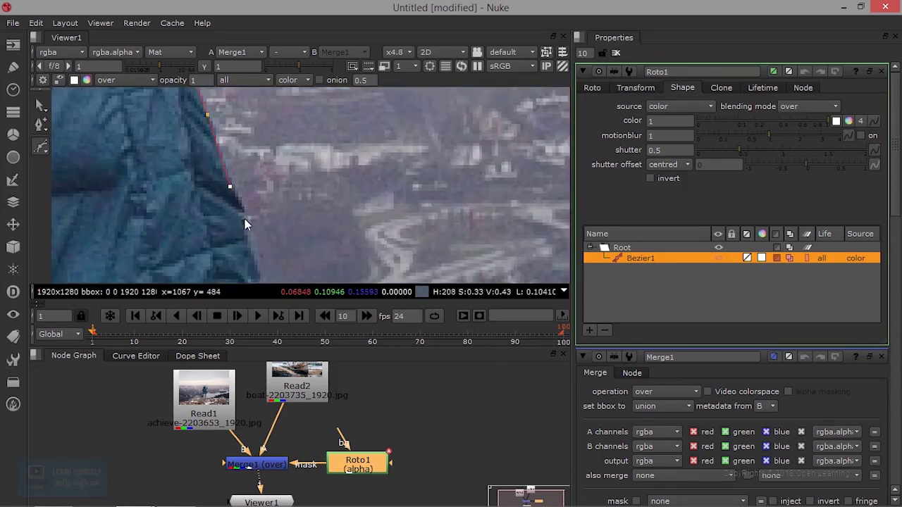
pyautogui.click(243, 217)
pyautogui.moveTo(255, 255); pyautogui.dragTo(234, 131, button='middle')
pyautogui.click(233, 149)
pyautogui.click(244, 213)
# Trace around the jacket's lower right corner and along its hem to the right leg
pyautogui.click(248, 232)
pyautogui.moveTo(224, 241); pyautogui.dragTo(250, 132, button='middle')
pyautogui.click(247, 132)
pyautogui.click(206, 148)
pyautogui.click(169, 183)
pyautogui.click(116, 207)
# Trace the outer edge of the right trouser leg down to the top of the boot
pyautogui.moveTo(126, 260); pyautogui.dragTo(234, 116, button='middle')
pyautogui.click(198, 195)
pyautogui.moveTo(199, 275); pyautogui.dragTo(213, 156, button='middle')
pyautogui.click(214, 157)
pyautogui.moveTo(249, 196); pyautogui.dragTo(247, 142, button='middle')
pyautogui.click(210, 206)
pyautogui.moveTo(229, 214); pyautogui.dragTo(258, 95, button='middle')
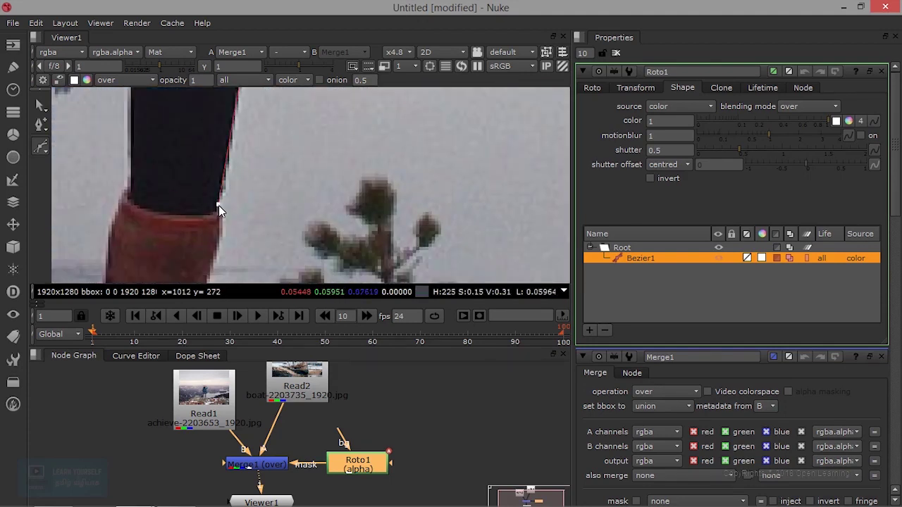
# Trace the outer edge of the right boot, around its toe and onto the rock
pyautogui.moveTo(218, 205); pyautogui.dragTo(240, 135, button='middle')
pyautogui.moveTo(227, 178); pyautogui.dragTo(233, 131, button='middle')
pyautogui.click(224, 148)
pyautogui.click(226, 170)
pyautogui.click(231, 187)
pyautogui.click(263, 200)
pyautogui.click(274, 208)
# Continue the outline along the flat upper edge of the rock, past the small pine
pyautogui.click(358, 194)
pyautogui.click(439, 199)
pyautogui.moveTo(507, 202); pyautogui.dragTo(262, 185, button='middle')
pyautogui.click(327, 187)
pyautogui.moveTo(408, 196); pyautogui.dragTo(218, 193, button='middle')
pyautogui.click(257, 192)
pyautogui.moveTo(310, 196); pyautogui.dragTo(203, 182, button='middle')
pyautogui.click(226, 177)
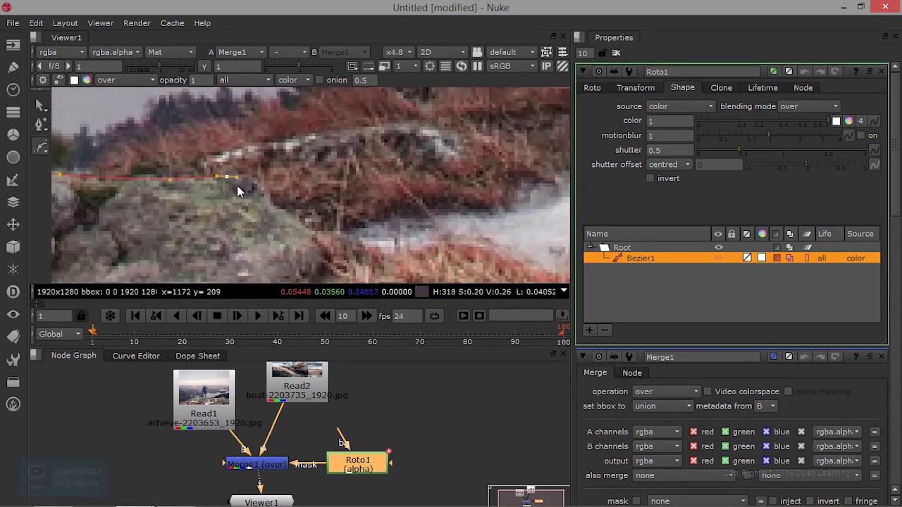
# Trace the crest of the grassy ridge from the rock's edge to the boulders further right
pyautogui.scroll(-2, 211, 175)
pyautogui.scroll(1, 216, 176)
pyautogui.click(179, 155)
pyautogui.click(205, 146)
pyautogui.click(260, 134)
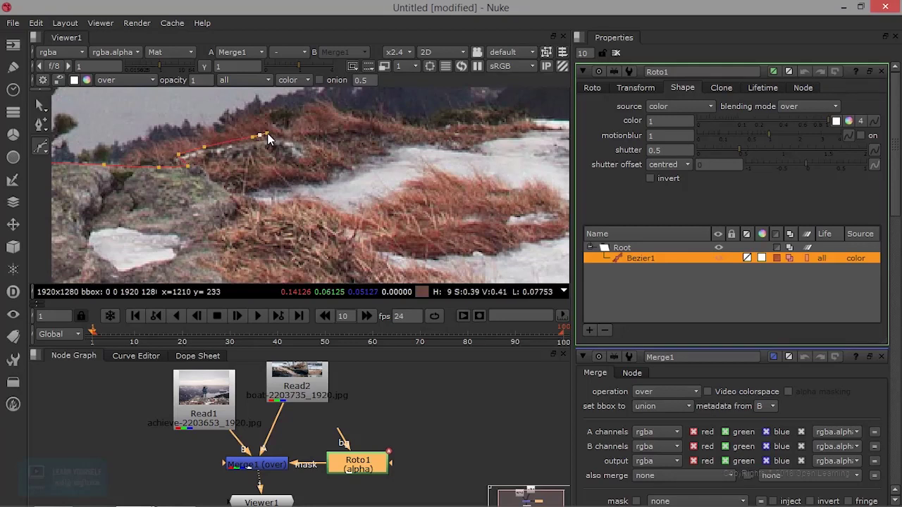
pyautogui.moveTo(282, 133); pyautogui.dragTo(170, 174, button='middle')
pyautogui.click(171, 173)
pyautogui.click(211, 174)
pyautogui.click(256, 176)
pyautogui.click(330, 167)
pyautogui.moveTo(355, 172); pyautogui.dragTo(195, 206, button='middle')
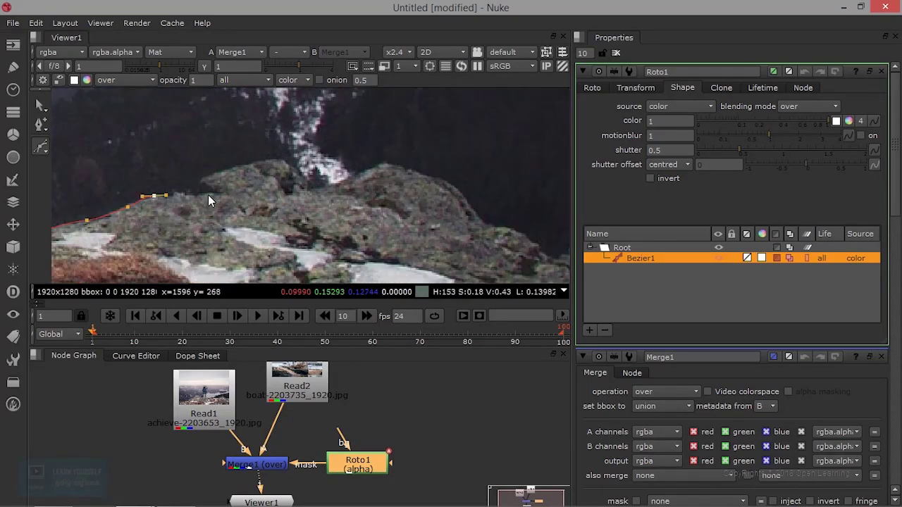
# Trace over the first boulder, through the dip beside it and up to the second boulder's peak
pyautogui.click(201, 183)
pyautogui.click(214, 174)
pyautogui.click(250, 161)
pyautogui.click(280, 161)
pyautogui.click(301, 173)
pyautogui.click(305, 185)
pyautogui.click(321, 187)
pyautogui.click(358, 177)
pyautogui.click(390, 163)
# Trace down the second boulder's far slope and through the small notch in the rock edge
pyautogui.moveTo(416, 189); pyautogui.dragTo(188, 174, button='middle')
pyautogui.click(205, 165)
pyautogui.click(235, 187)
pyautogui.click(254, 208)
pyautogui.click(285, 215)
pyautogui.click(311, 229)
pyautogui.click(324, 244)
pyautogui.click(347, 227)
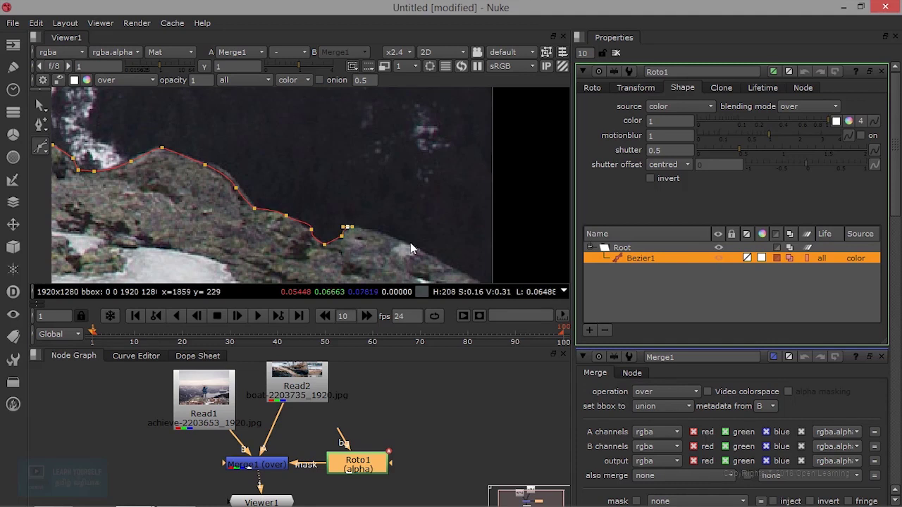
# Continue the outline down the last rock slope to the image's right edge
pyautogui.moveTo(354, 234); pyautogui.dragTo(237, 152, button='middle')
pyautogui.click(269, 152)
pyautogui.click(305, 170)
pyautogui.click(334, 187)
pyautogui.click(359, 201)
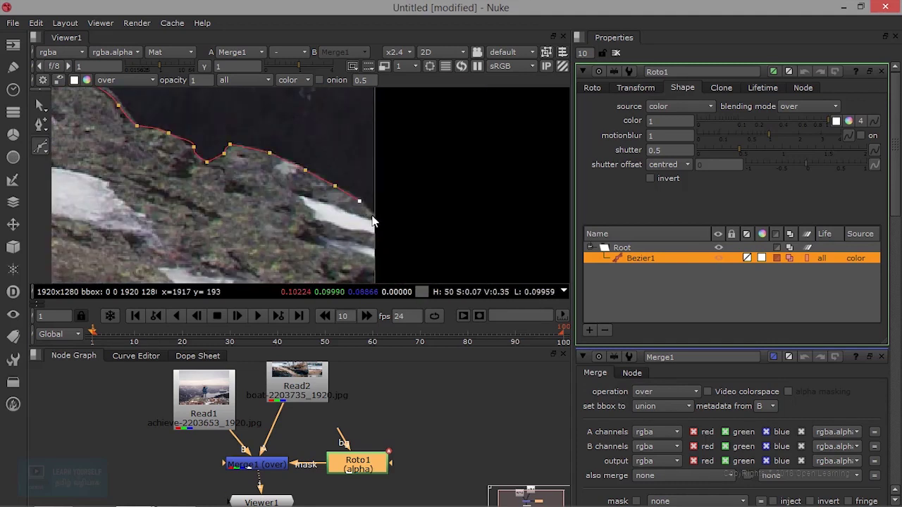
pyautogui.click(372, 215)
# Carry the outline outside the frame beneath the image and close it at its starting point on the left edge
pyautogui.scroll(-5, 414, 253)
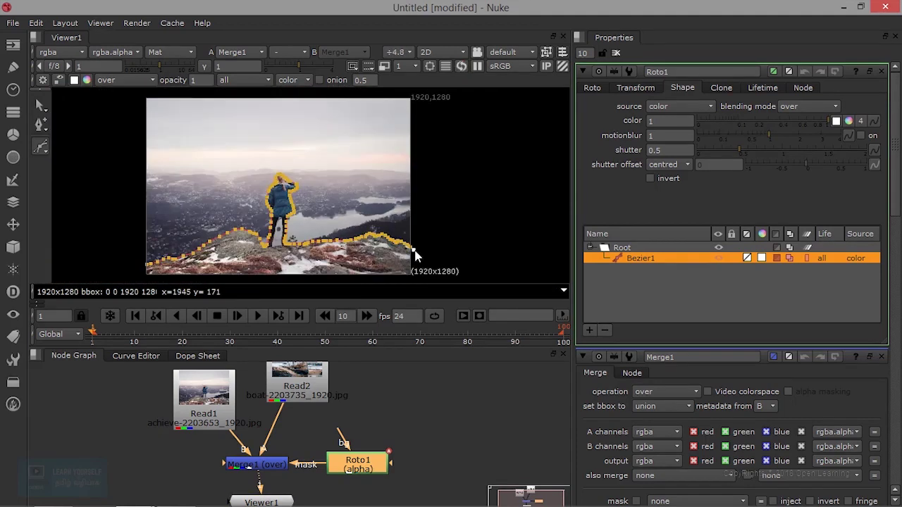
pyautogui.rightClick(316, 204)
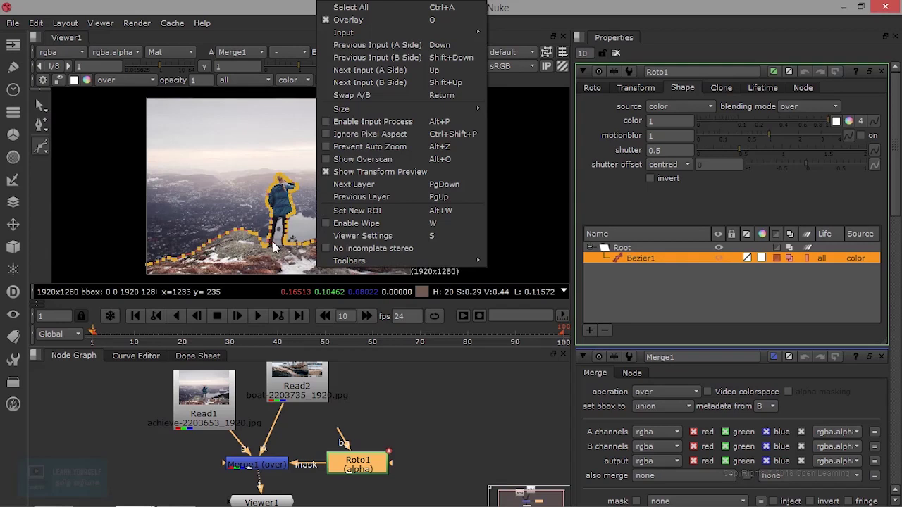
pyautogui.click(271, 243)
pyautogui.moveTo(273, 238); pyautogui.dragTo(263, 155, button='middle')
pyautogui.click(315, 226)
pyautogui.click(189, 226)
pyautogui.click(102, 213)
pyautogui.click(130, 183)
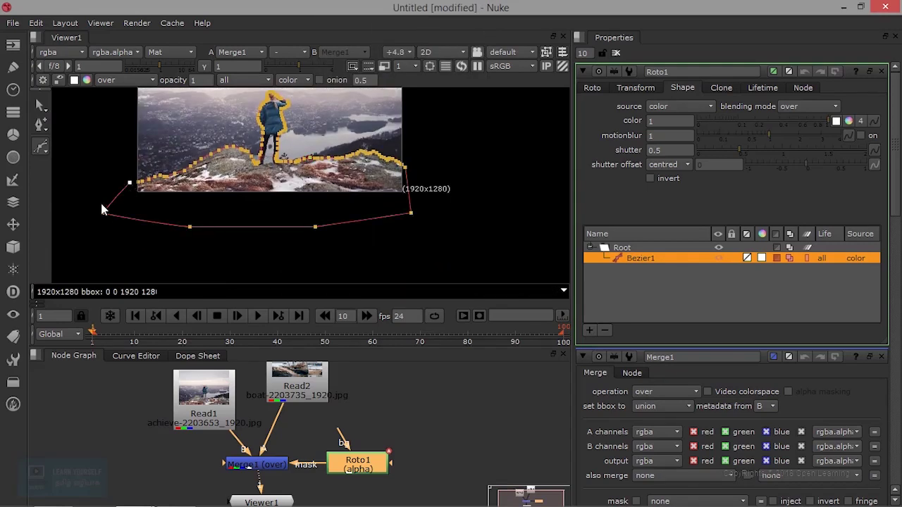
pyautogui.scroll(5, 100, 202)
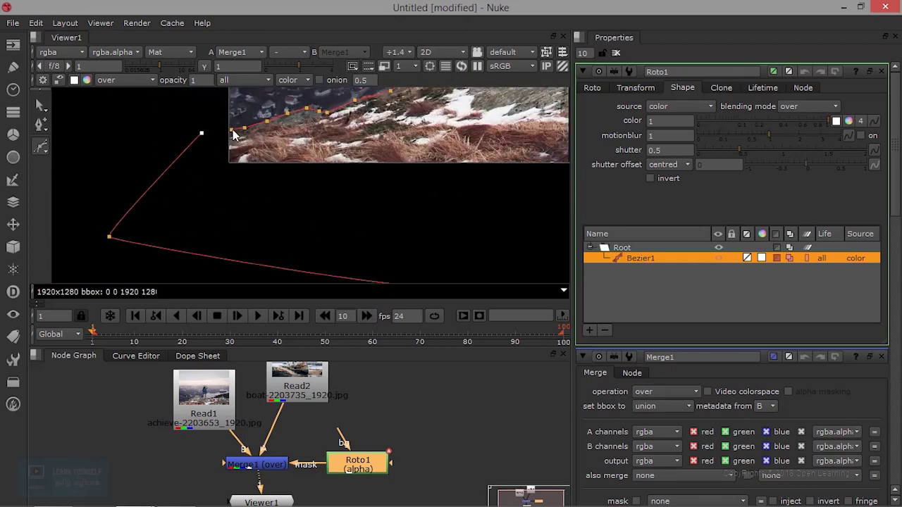
pyautogui.click(234, 134)
pyautogui.moveTo(351, 184); pyautogui.dragTo(150, 272, button='right')
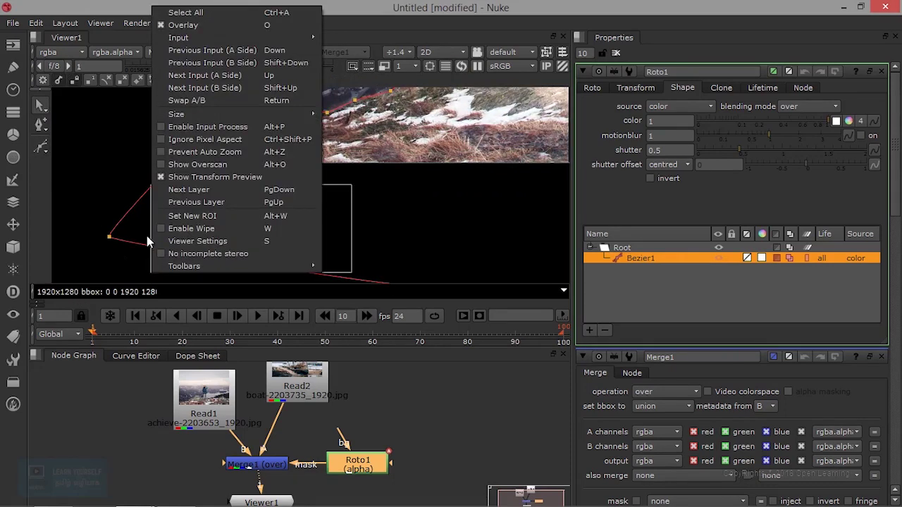
pyautogui.click(360, 182)
pyautogui.click(361, 183)
# Start a second Bezier shape in the gap between the legs, tracing the left leg's inner edge up to the crotch
pyautogui.moveTo(361, 182); pyautogui.dragTo(56, 305, button='middle')
pyautogui.scroll(-4, 228, 230)
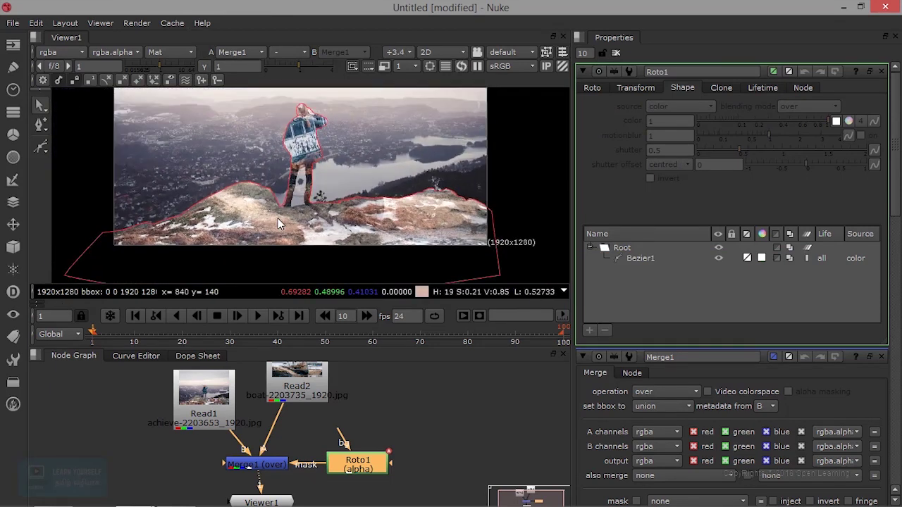
pyautogui.scroll(2, 277, 224)
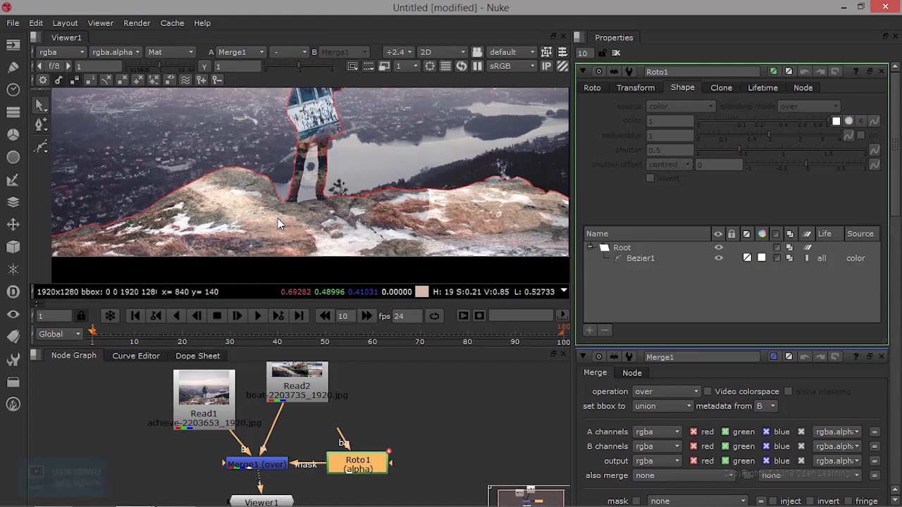
pyautogui.scroll(4, 301, 199)
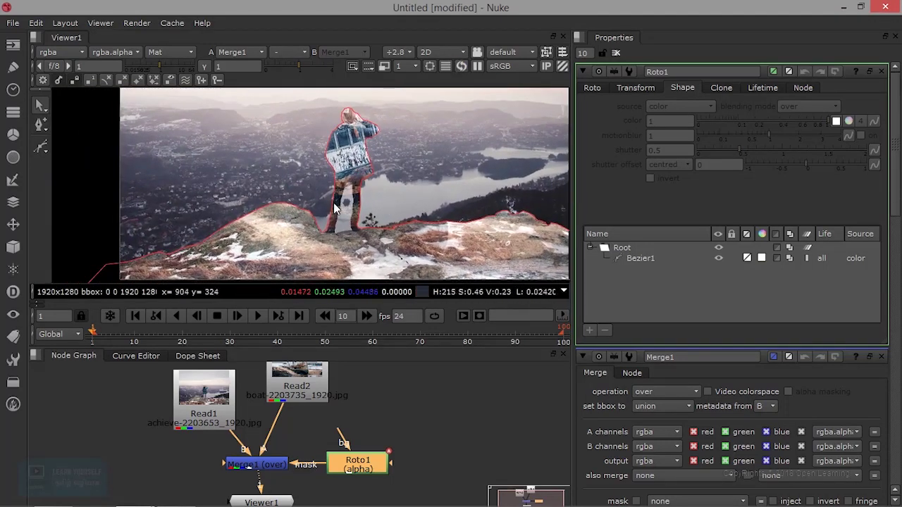
pyautogui.scroll(10, 342, 215)
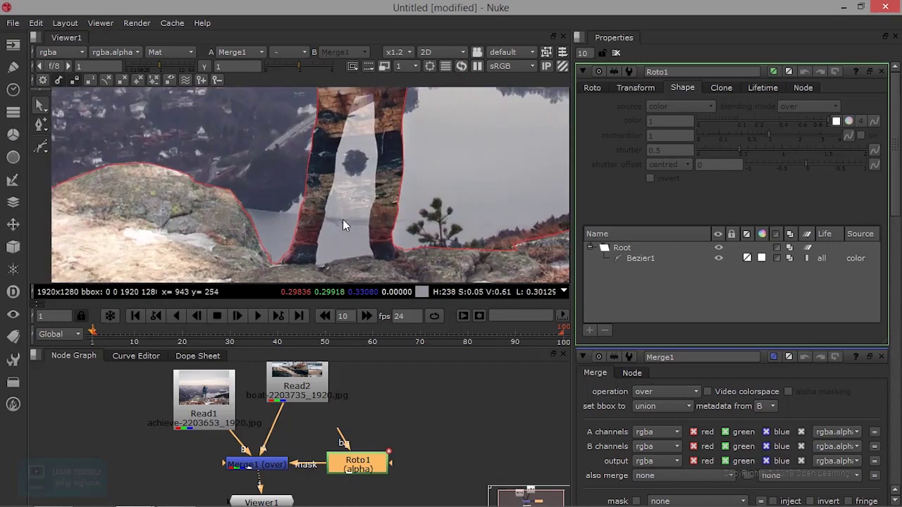
pyautogui.click(40, 147)
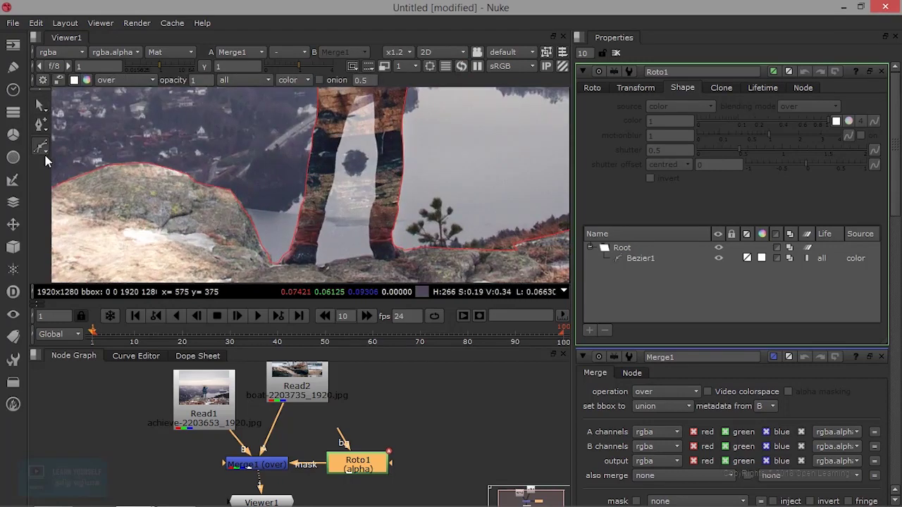
pyautogui.click(318, 261)
pyautogui.click(322, 223)
pyautogui.click(329, 198)
pyautogui.click(333, 178)
pyautogui.moveTo(337, 164); pyautogui.dragTo(304, 210, button='middle')
pyautogui.click(309, 186)
pyautogui.click(333, 160)
# Trace down the upper inner edge of the right leg and adjust the curve to follow the trousers
pyautogui.click(336, 202)
pyautogui.moveTo(341, 240); pyautogui.dragTo(343, 212, button='middle')
pyautogui.click(342, 189)
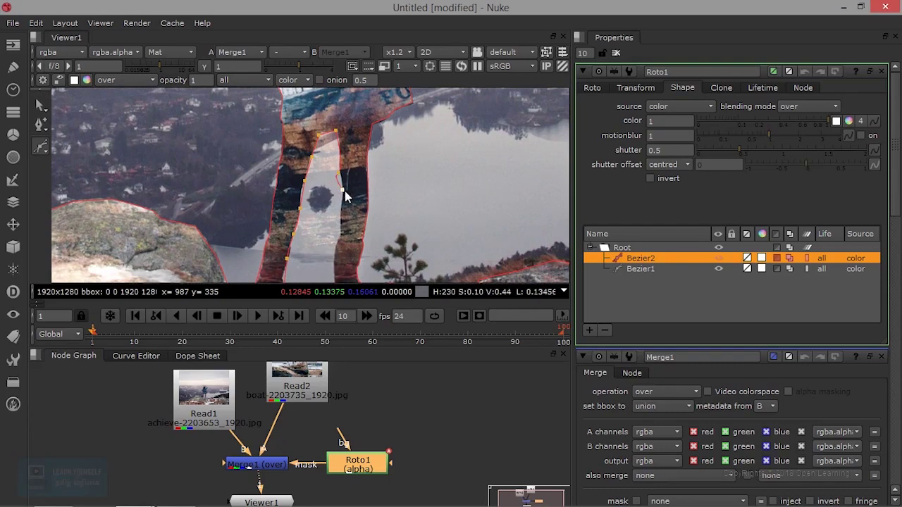
pyautogui.scroll(4, 348, 198)
pyautogui.moveTo(314, 109)
pyautogui.mouseDown()
pyautogui.moveTo(289, 112)
pyautogui.moveTo(318, 126)
pyautogui.mouseUp()
pyautogui.moveTo(324, 167); pyautogui.dragTo(327, 210)
pyautogui.scroll(-3, 336, 243)
pyautogui.scroll(1, 322, 227)
# Trace the right boot's inner edge and the rock between the feet, then close the leg-gap shape
pyautogui.moveTo(322, 227); pyautogui.dragTo(331, 150, button='middle')
pyautogui.moveTo(335, 231); pyautogui.dragTo(314, 152, button='middle')
pyautogui.click(321, 180)
pyautogui.click(328, 204)
pyautogui.click(309, 203)
pyautogui.click(269, 205)
pyautogui.click(213, 220)
pyautogui.click(185, 230)
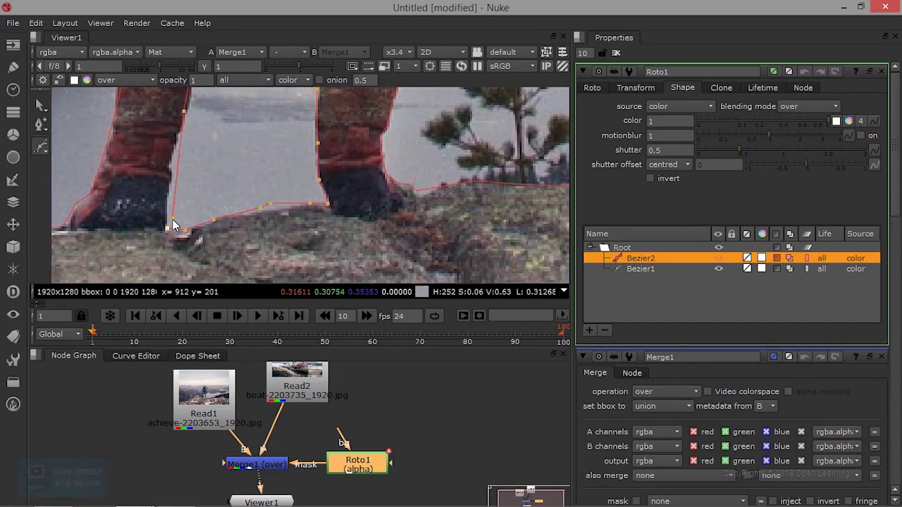
pyautogui.press('Return')
pyautogui.scroll(-2, 250, 218)
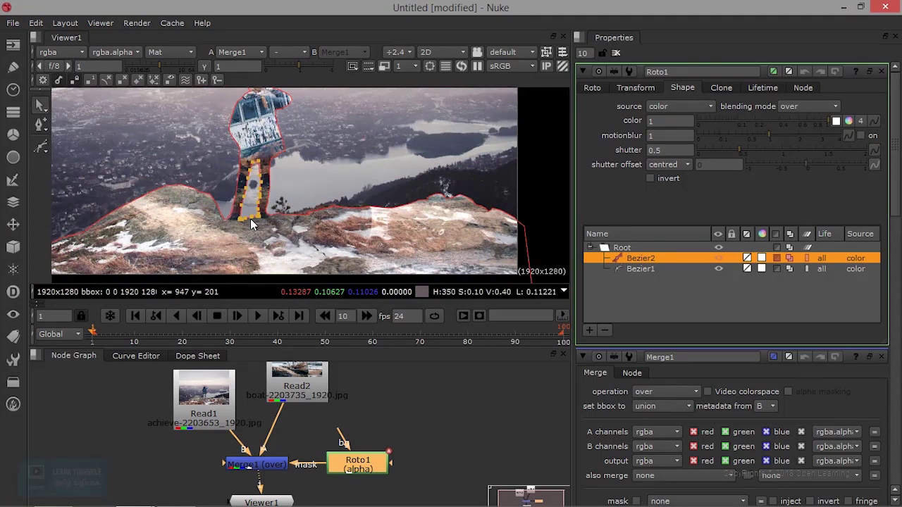
pyautogui.scroll(-2, 251, 219)
pyautogui.scroll(2, 146, 174)
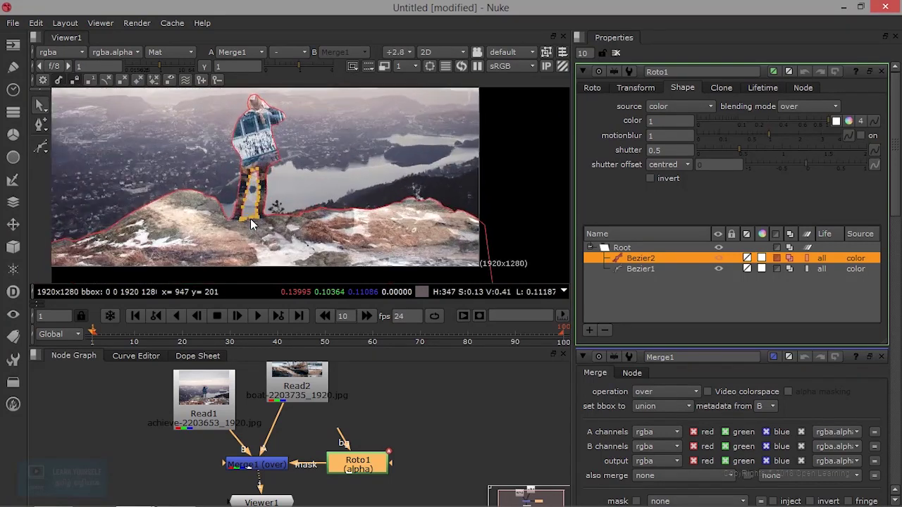
# Try rgb as the Roto1 node's output and return it to alpha
pyautogui.click(103, 425)
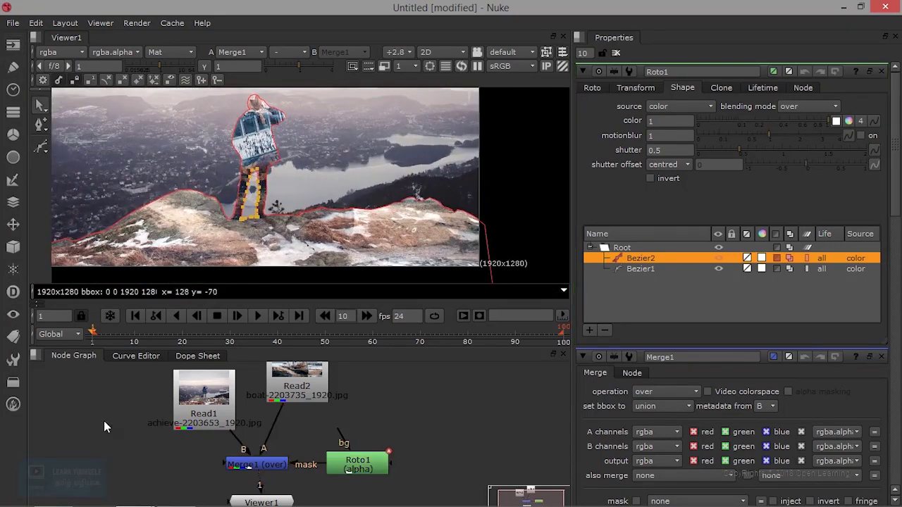
pyautogui.moveTo(277, 465); pyautogui.dragTo(273, 465)
pyautogui.moveTo(361, 460); pyautogui.dragTo(355, 460)
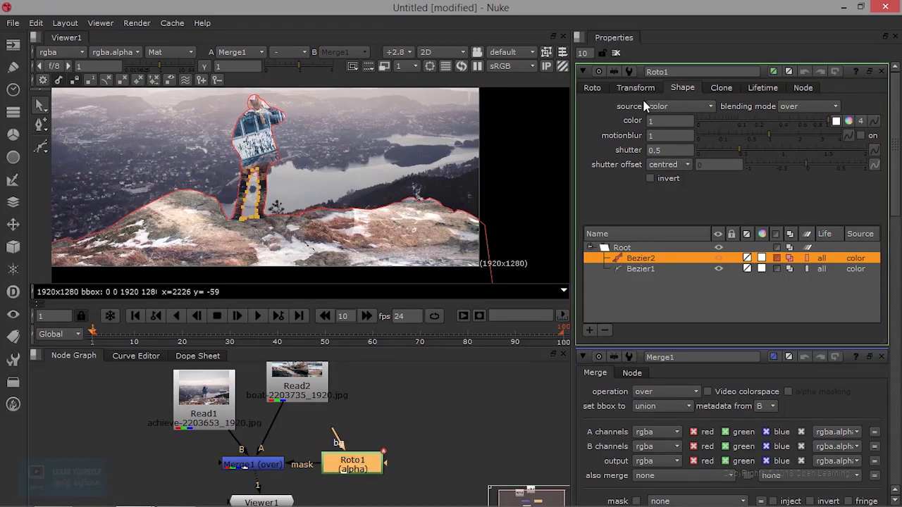
pyautogui.click(593, 88)
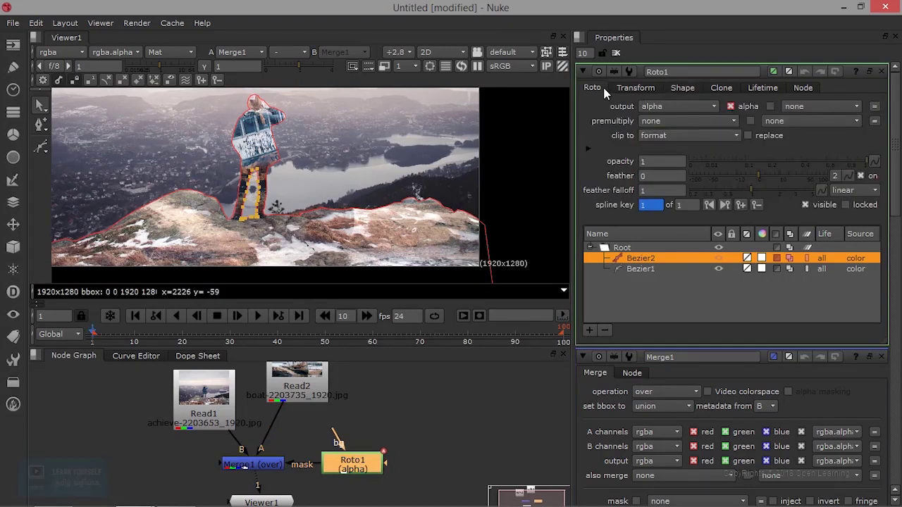
pyautogui.click(689, 106)
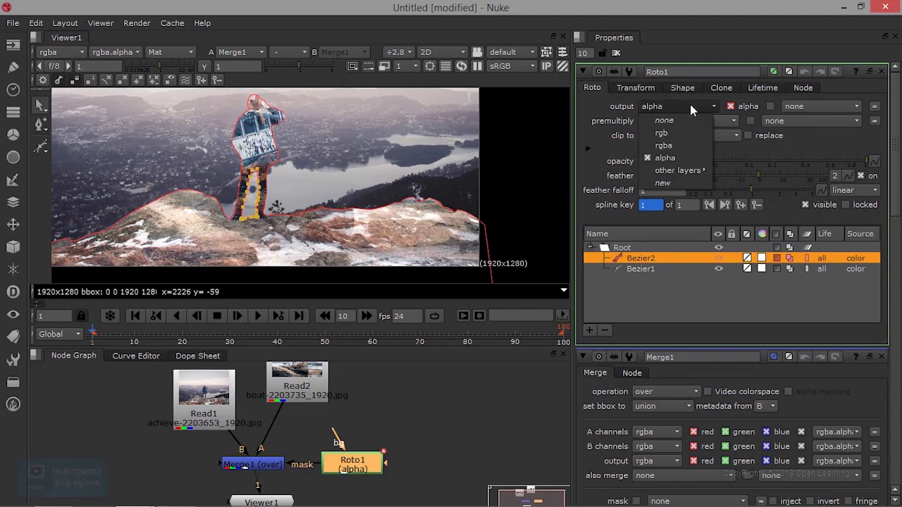
pyautogui.moveTo(674, 170)
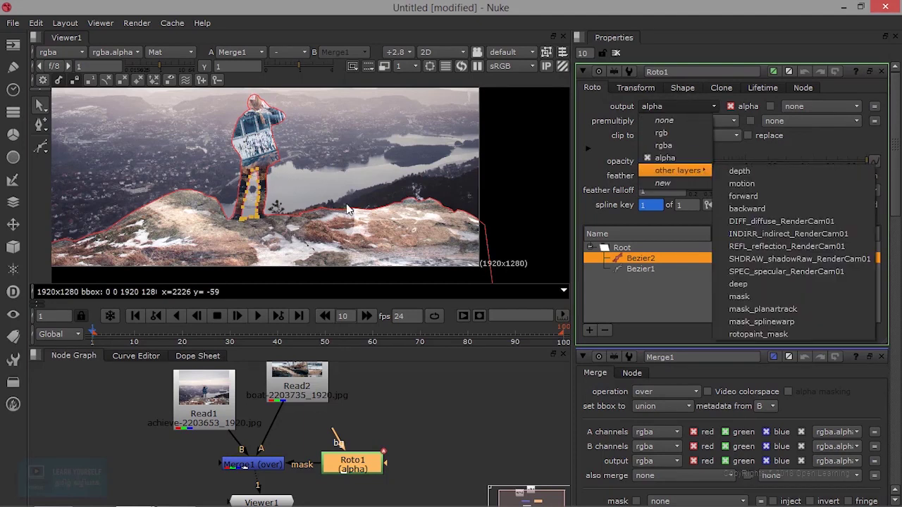
pyautogui.click(676, 133)
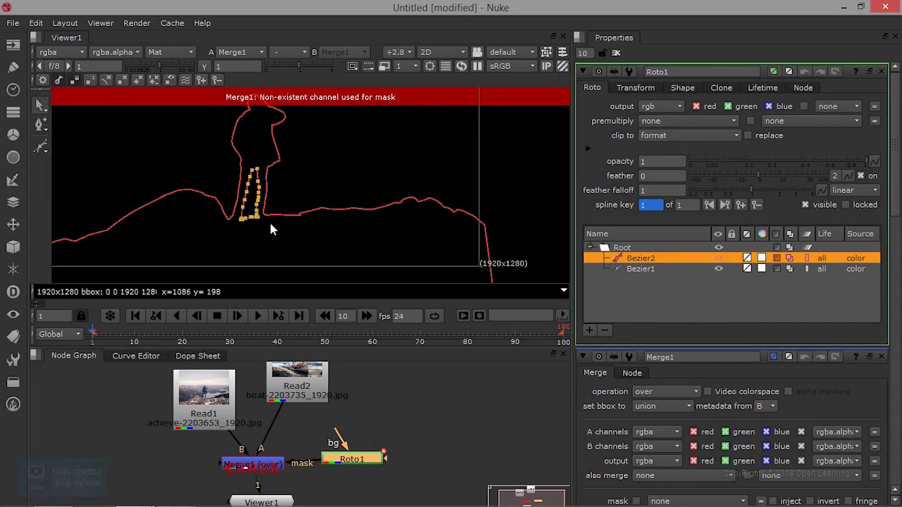
pyautogui.click(676, 106)
pyautogui.click(676, 152)
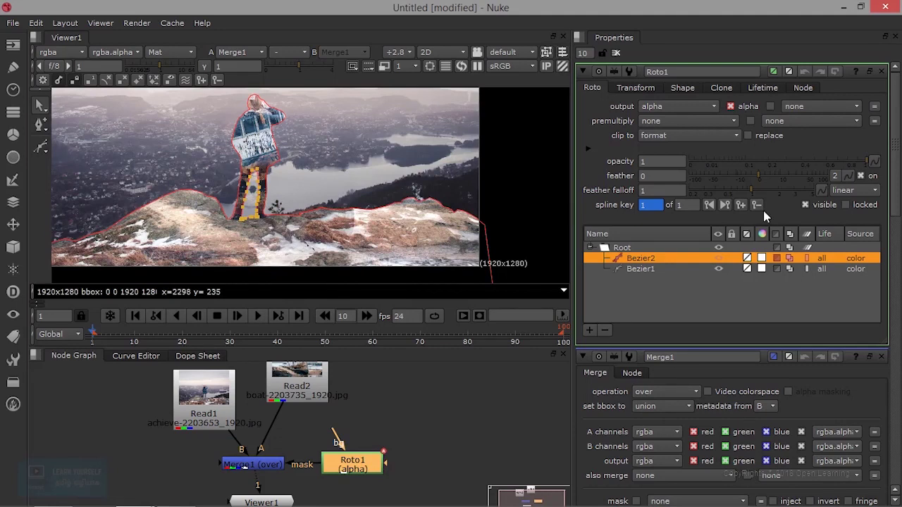
# Open the Merge1 node's settings and invert its mask, moving the Roto1 node farther from Merge1 in the node graph
pyautogui.moveTo(363, 465); pyautogui.dragTo(379, 460)
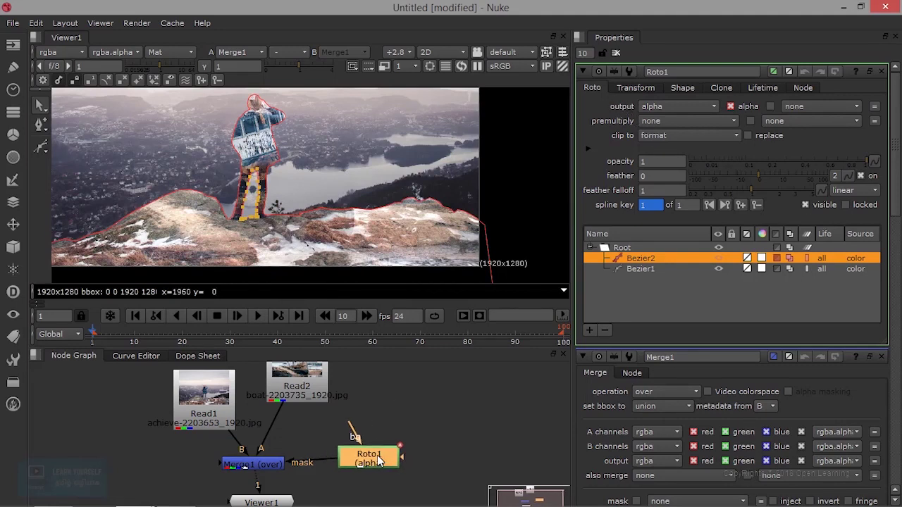
pyautogui.click(256, 465)
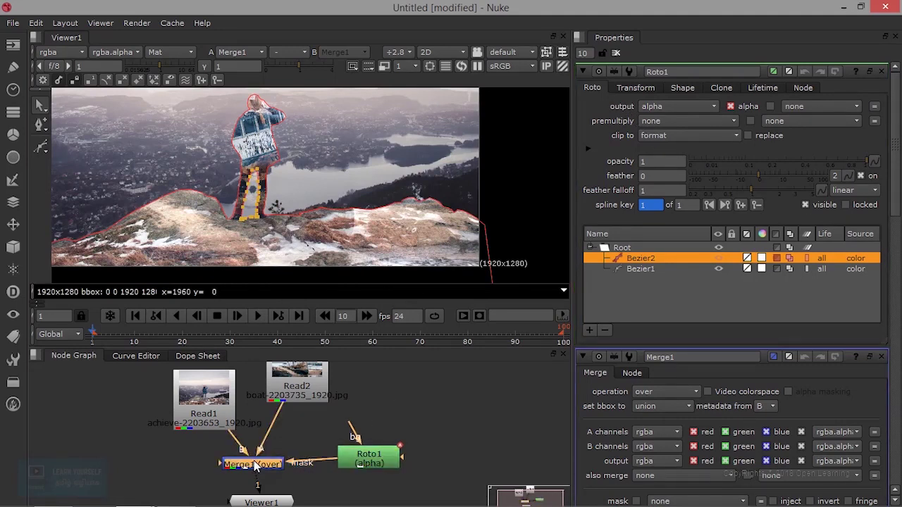
pyautogui.doubleClick(256, 466)
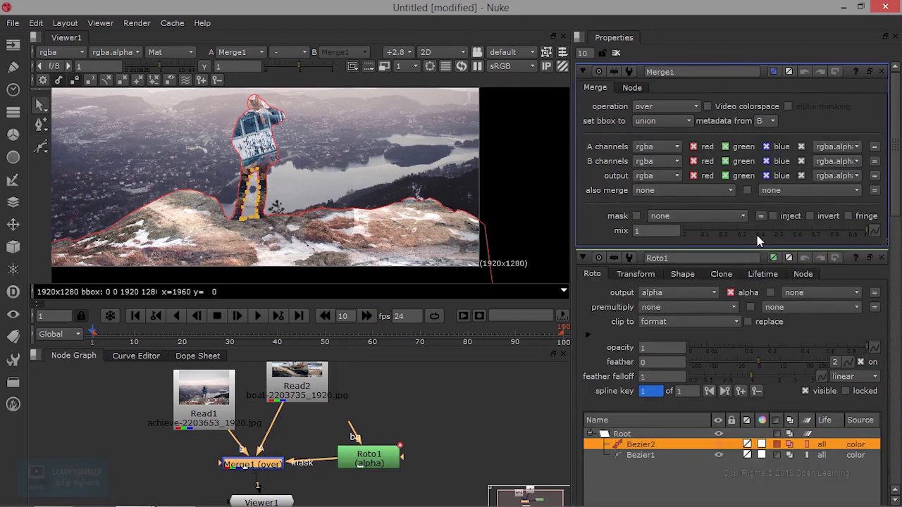
pyautogui.click(809, 215)
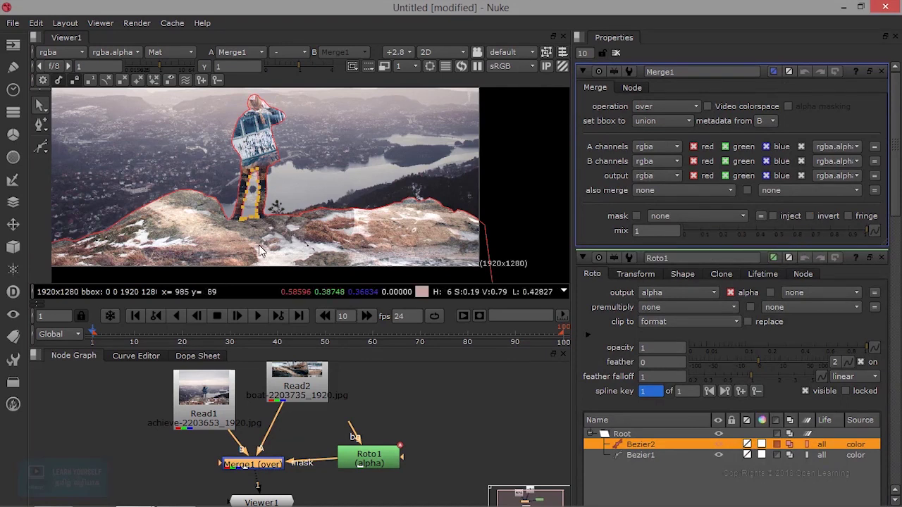
pyautogui.click(809, 216)
pyautogui.click(810, 215)
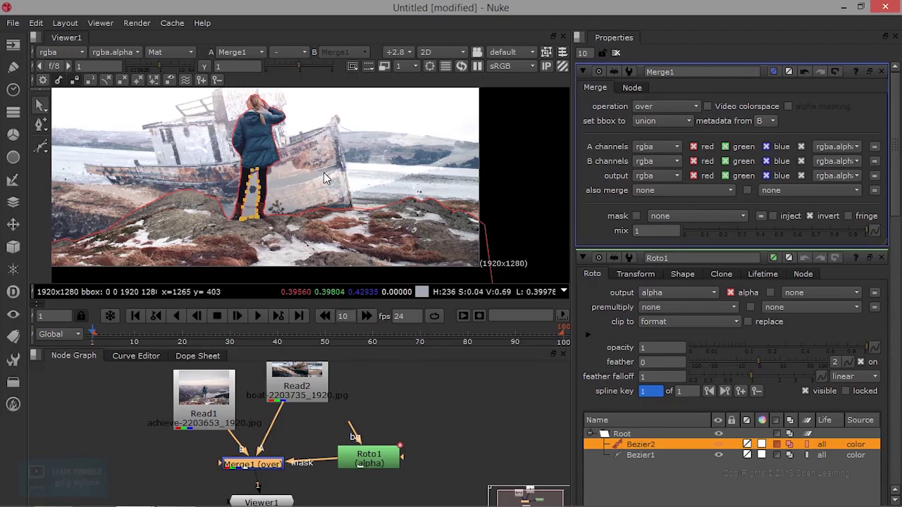
pyautogui.moveTo(371, 456); pyautogui.dragTo(391, 448)
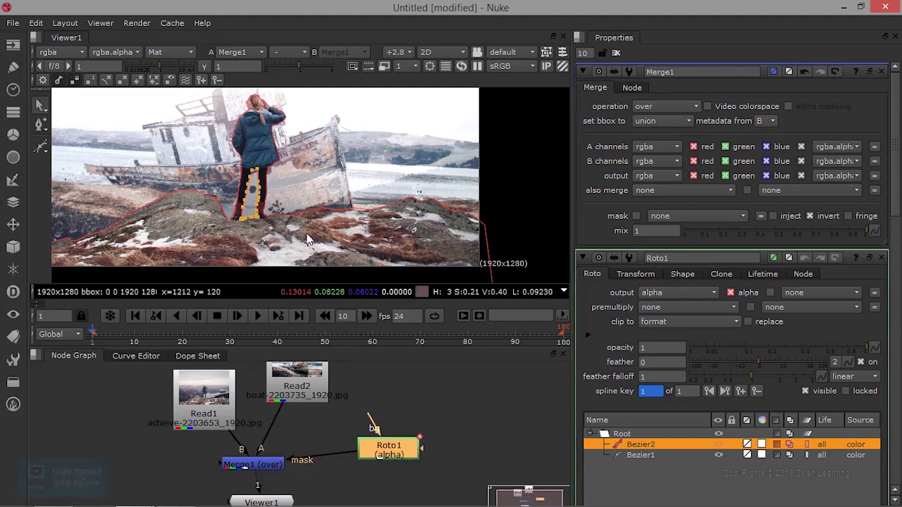
pyautogui.scroll(5, 280, 221)
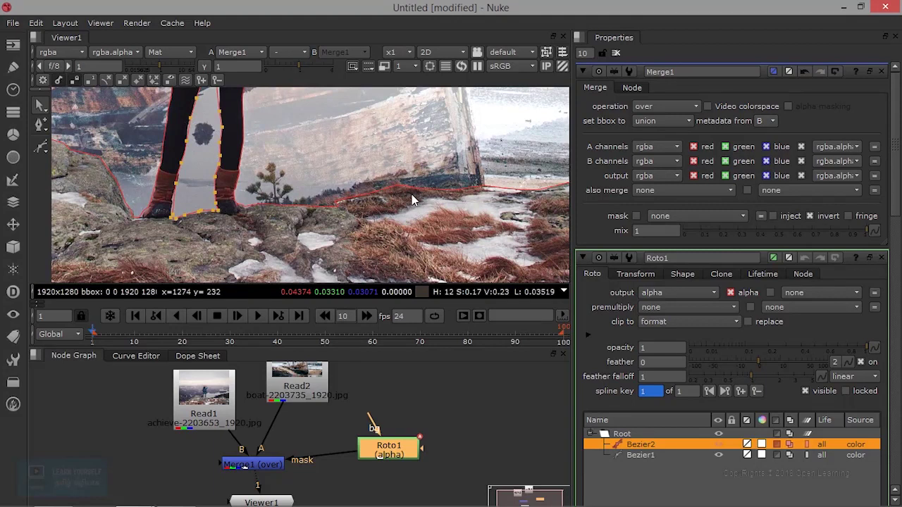
# Open the Roto1 node's settings and look through the leg-gap shape's Transform and Shape options
pyautogui.scroll(-3, 313, 230)
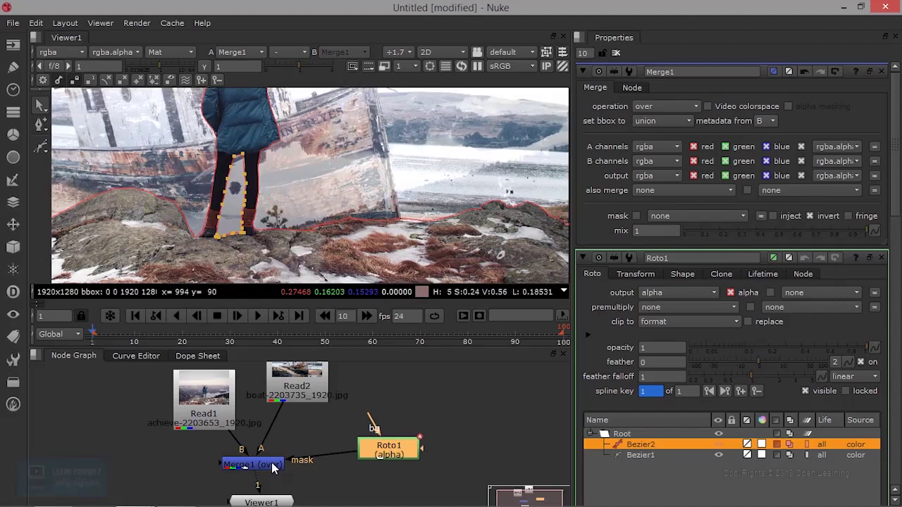
pyautogui.click(275, 469)
pyautogui.doubleClick(385, 455)
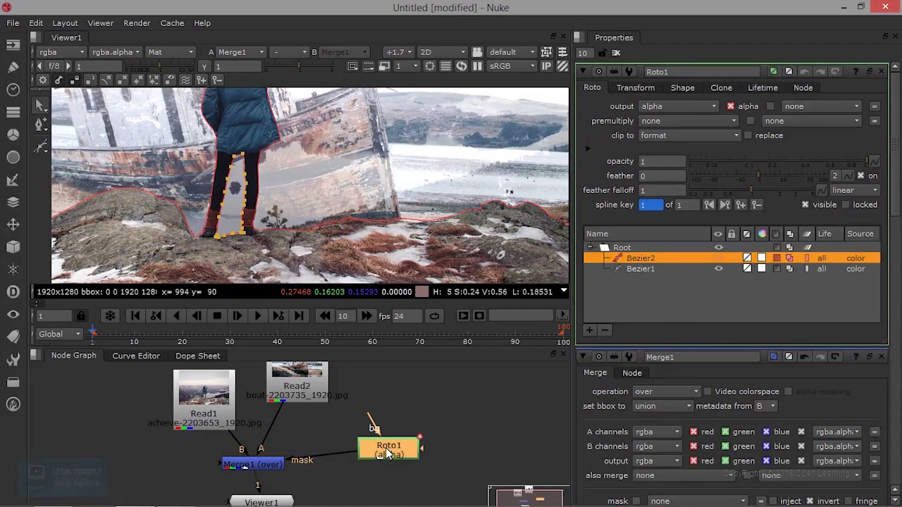
pyautogui.click(682, 88)
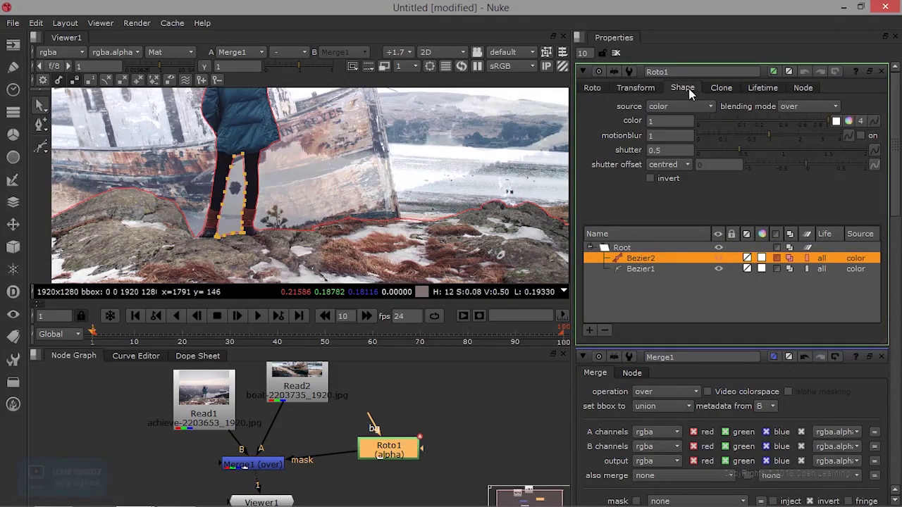
pyautogui.click(646, 88)
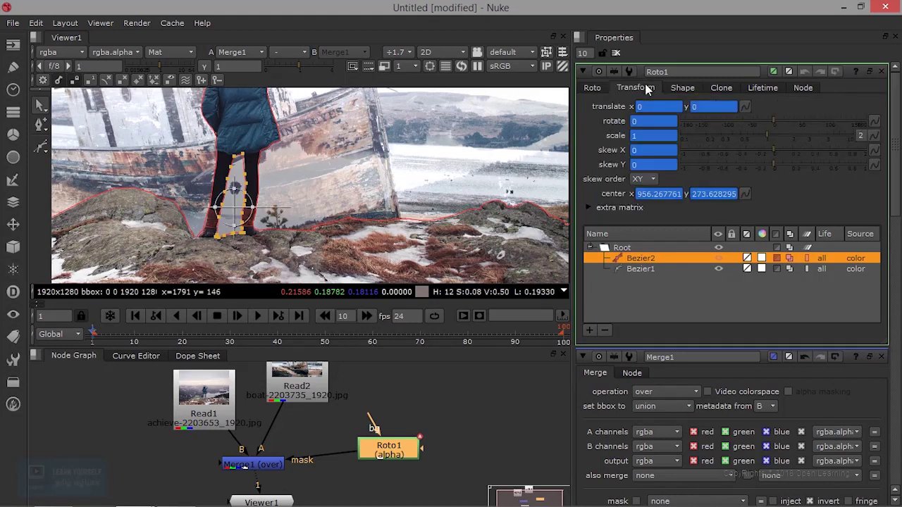
pyautogui.click(683, 88)
# Try rotating the leg-gap shape by 2 degrees and undo the rotation
pyautogui.click(637, 88)
pyautogui.moveTo(773, 118)
pyautogui.mouseDown()
pyautogui.moveTo(785, 118)
pyautogui.moveTo(775, 124)
pyautogui.mouseUp()
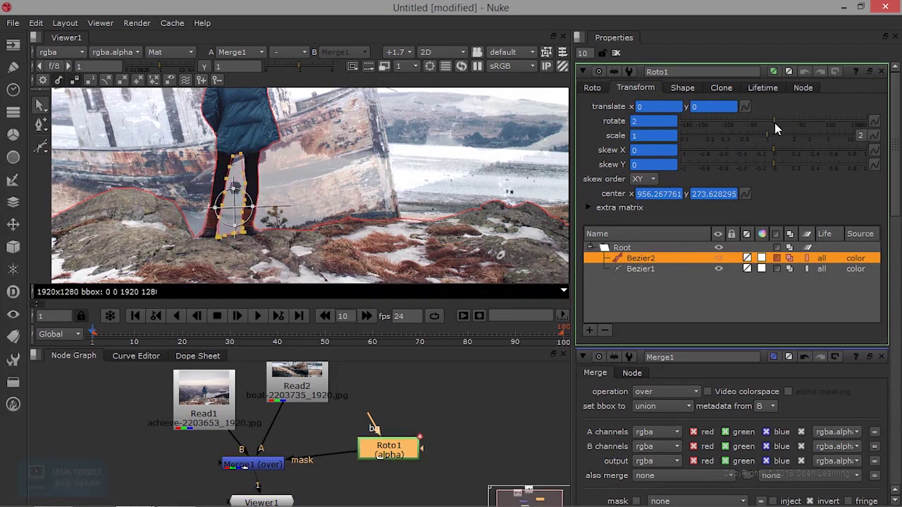
pyautogui.hotkey('ctrl', 'z')
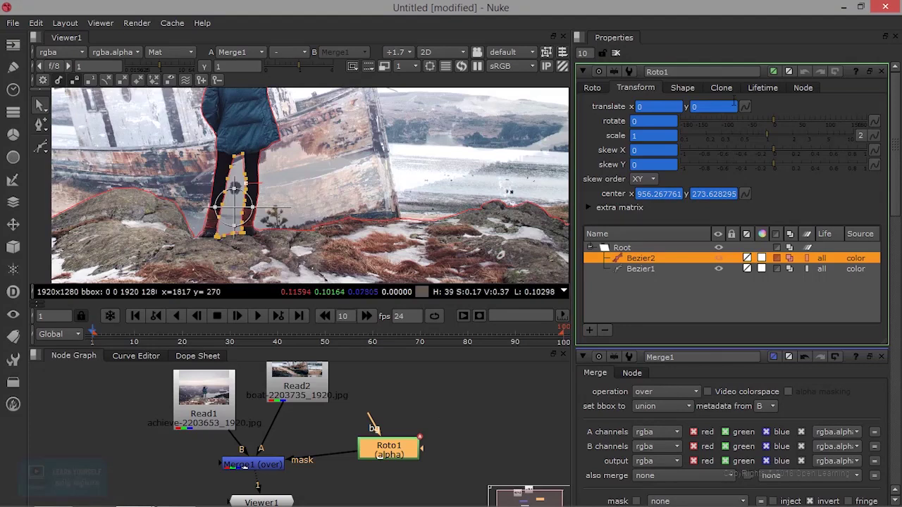
# Look through the Roto1 node's Shape, Clone, Lifetime and Node settings
pyautogui.click(682, 88)
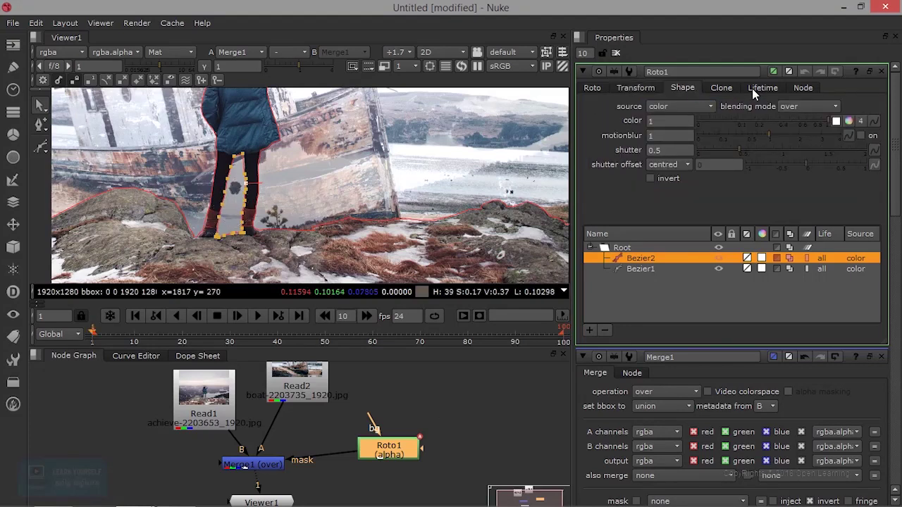
pyautogui.click(732, 88)
pyautogui.click(770, 90)
pyautogui.click(804, 88)
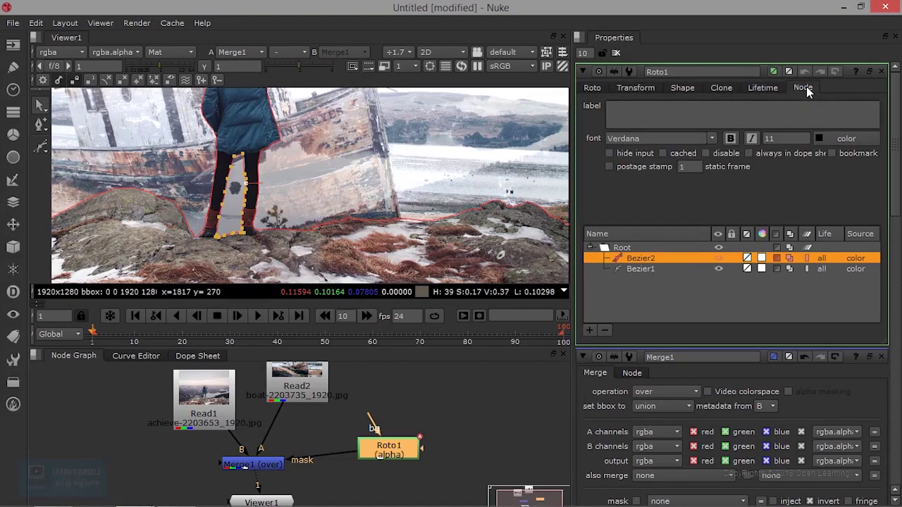
pyautogui.click(636, 88)
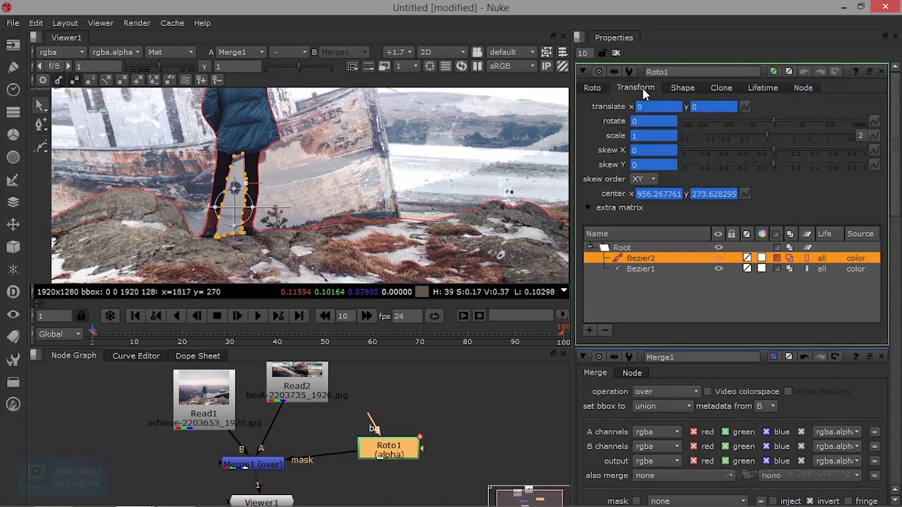
# Try feather values of 4.5 and -13 on the leg-gap shape
pyautogui.click(592, 89)
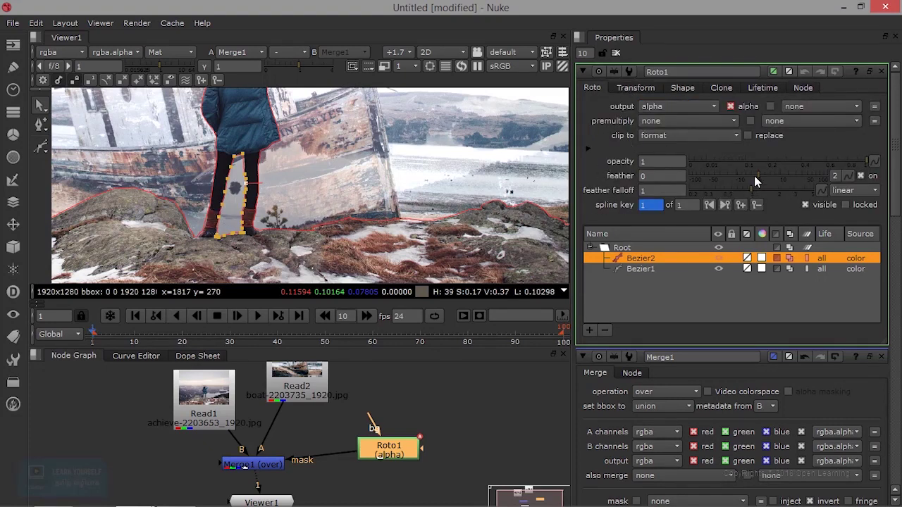
pyautogui.moveTo(759, 179); pyautogui.dragTo(772, 171)
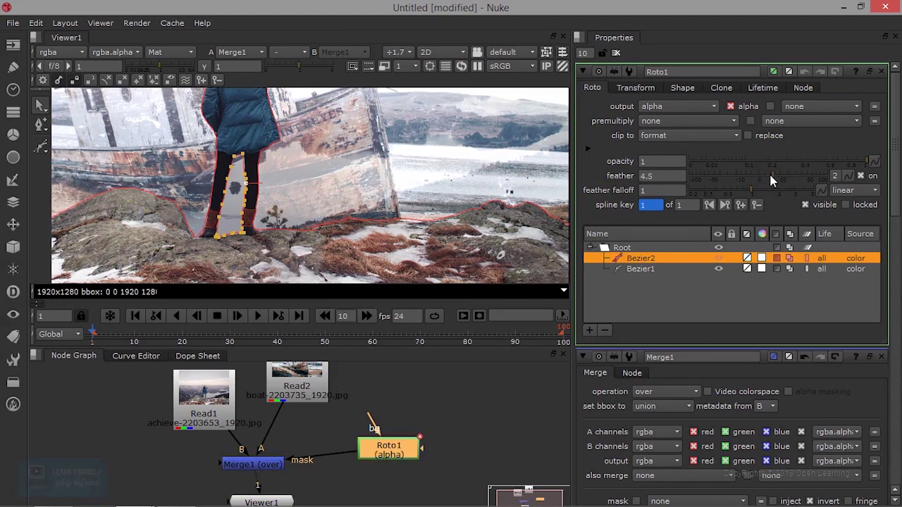
pyautogui.moveTo(771, 181); pyautogui.dragTo(751, 182)
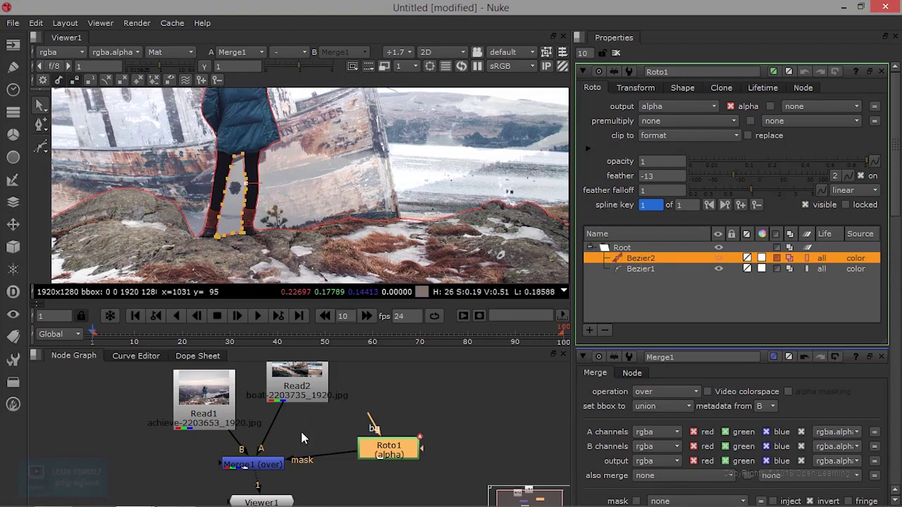
# Select the main outline around the woman and rock, try a feather of -1 and examine its edges
pyautogui.click(274, 466)
pyautogui.click(362, 467)
pyautogui.click(389, 447)
pyautogui.click(289, 226)
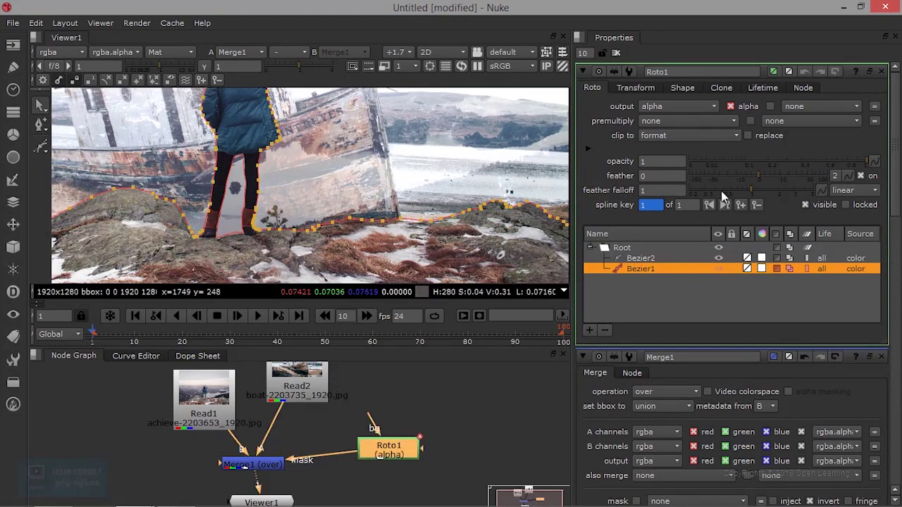
pyautogui.moveTo(761, 177)
pyautogui.mouseDown()
pyautogui.moveTo(826, 172)
pyautogui.moveTo(700, 176)
pyautogui.moveTo(748, 176)
pyautogui.mouseUp()
pyautogui.scroll(2, 357, 218)
pyautogui.scroll(2, 356, 218)
pyautogui.scroll(2, 366, 251)
pyautogui.scroll(-1, 366, 253)
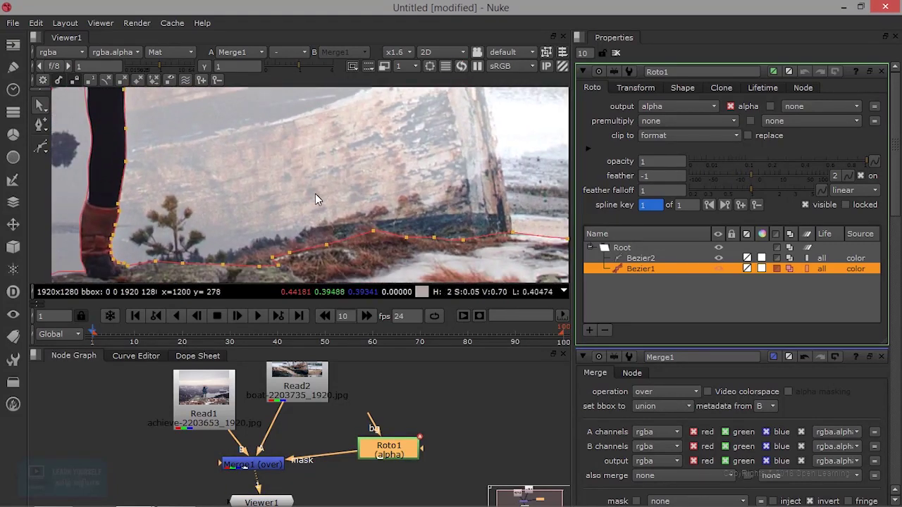
pyautogui.moveTo(366, 210); pyautogui.dragTo(418, 245, button='middle')
pyautogui.moveTo(292, 123); pyautogui.dragTo(356, 335, button='middle')
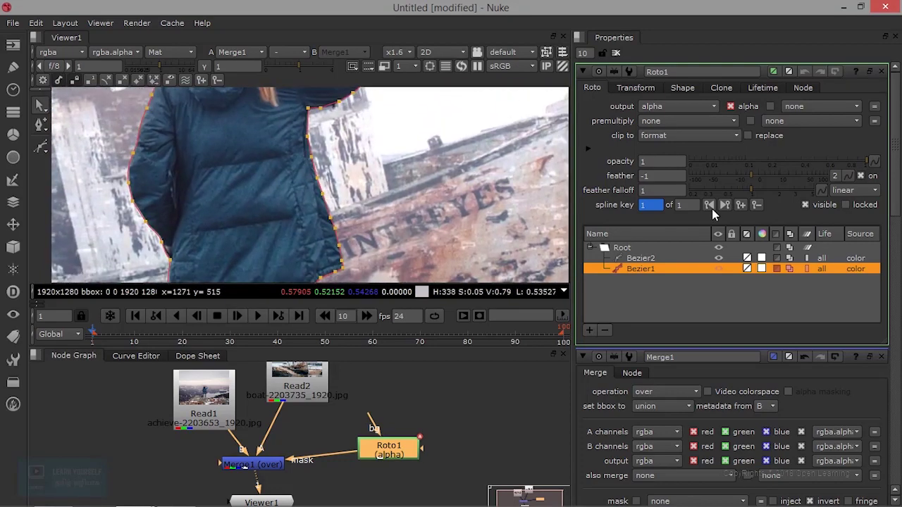
# Try feather values of 1.5 and 4.5 on the main outline, inspecting the jacket's edge and the boots
pyautogui.moveTo(750, 176); pyautogui.dragTo(766, 174)
pyautogui.scroll(3, 381, 191)
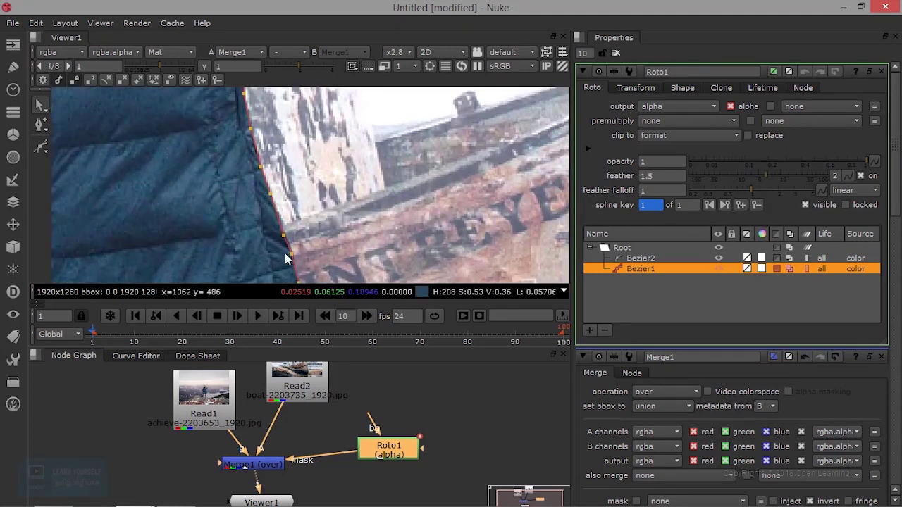
pyautogui.moveTo(771, 179); pyautogui.dragTo(774, 179)
pyautogui.scroll(-3, 329, 201)
pyautogui.moveTo(330, 201); pyautogui.dragTo(373, 87, button='middle')
pyautogui.moveTo(321, 231); pyautogui.dragTo(386, 70, button='middle')
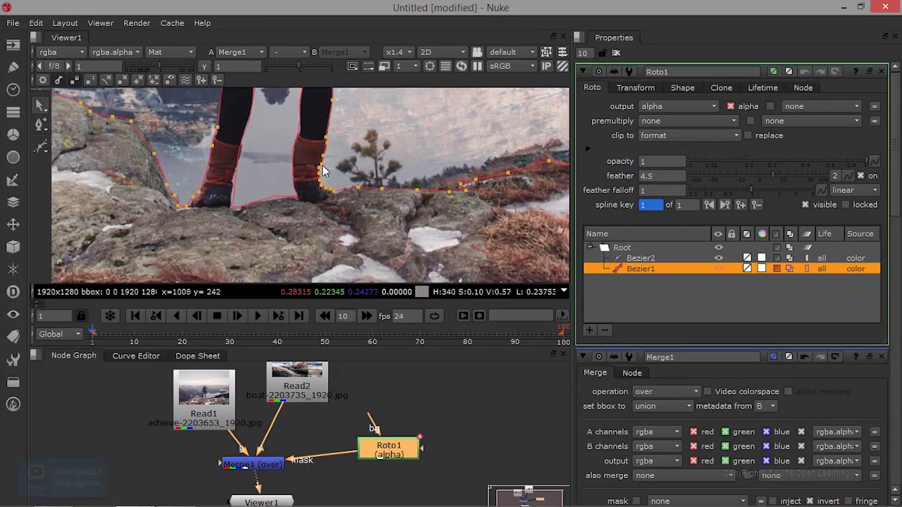
# Select the leg-gap shape, set its feather to 3.5, raise it to 12, and check the whole composite with no shape selected
pyautogui.moveTo(322, 165); pyautogui.dragTo(326, 186, button='middle')
pyautogui.click(246, 196)
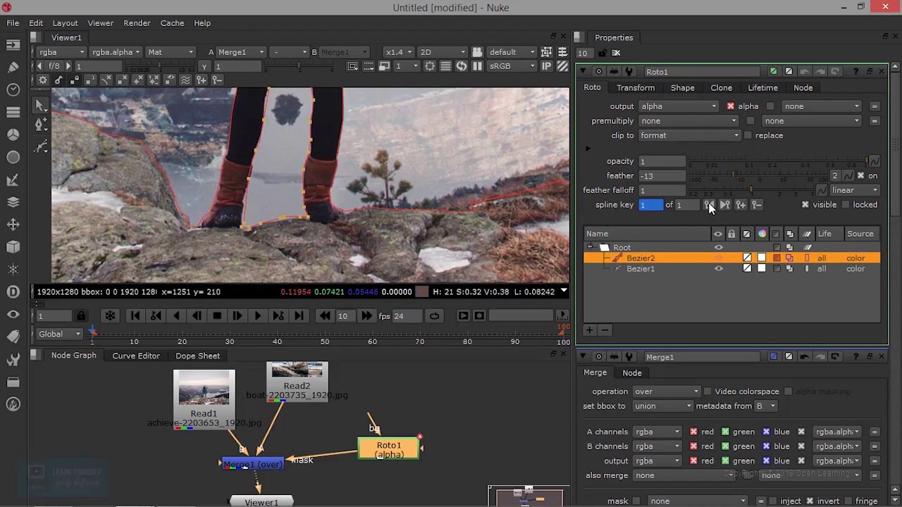
pyautogui.moveTo(731, 174)
pyautogui.mouseDown()
pyautogui.moveTo(777, 181)
pyautogui.moveTo(770, 178)
pyautogui.mouseUp()
pyautogui.scroll(3, 242, 215)
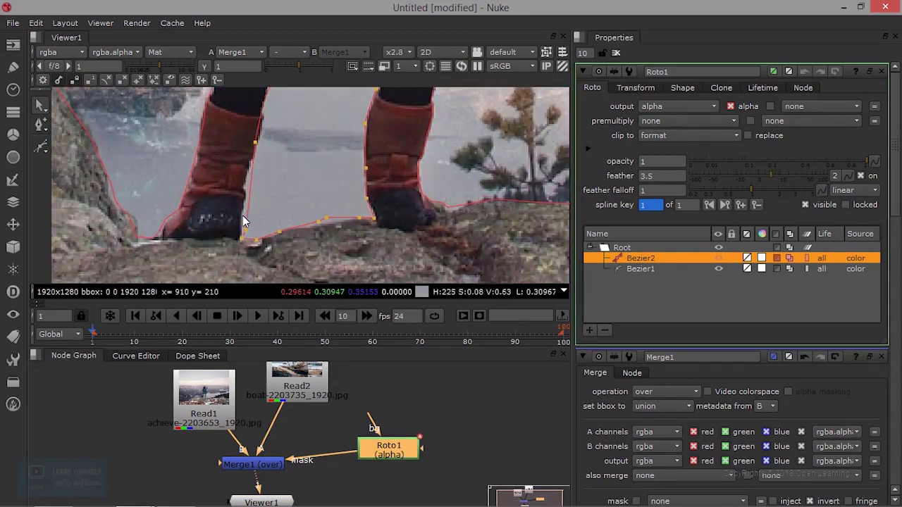
pyautogui.moveTo(379, 93); pyautogui.dragTo(342, 258, button='middle')
pyautogui.moveTo(765, 174); pyautogui.dragTo(789, 176)
pyautogui.scroll(-8, 407, 193)
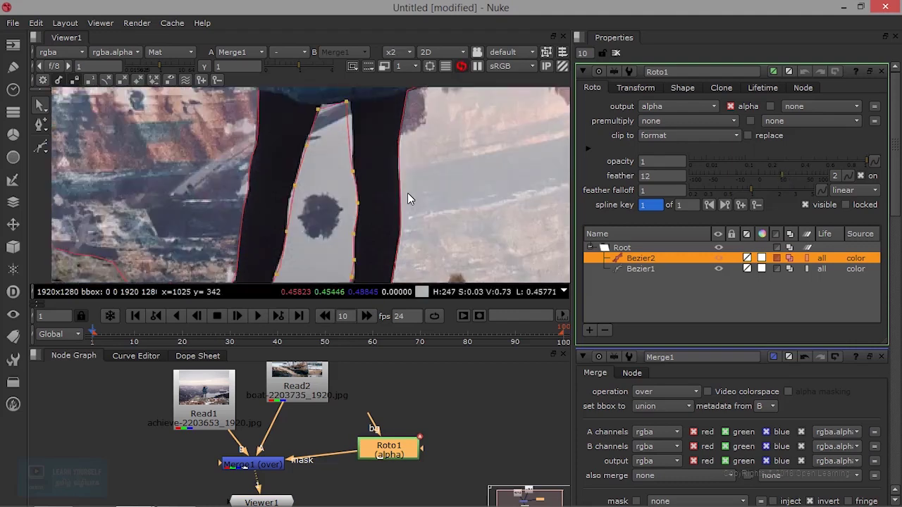
pyautogui.scroll(1, 412, 207)
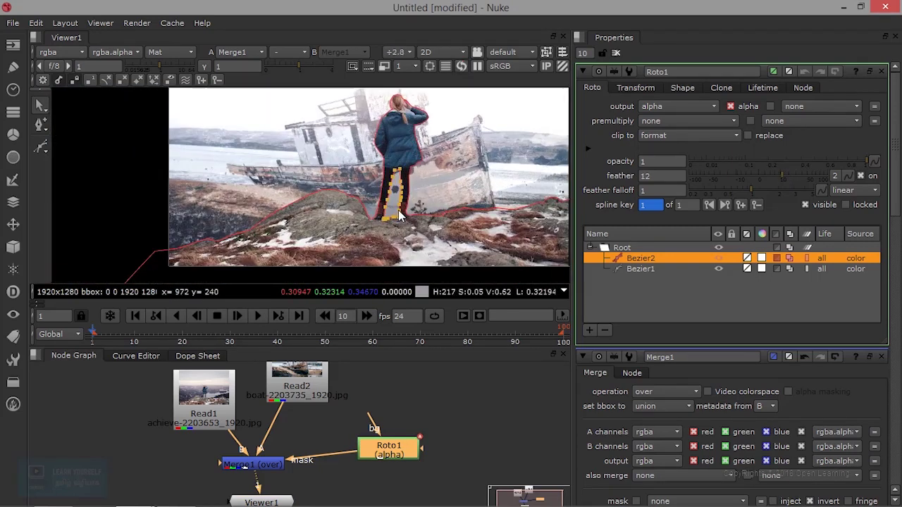
pyautogui.click(96, 213)
pyautogui.scroll(-1, 203, 229)
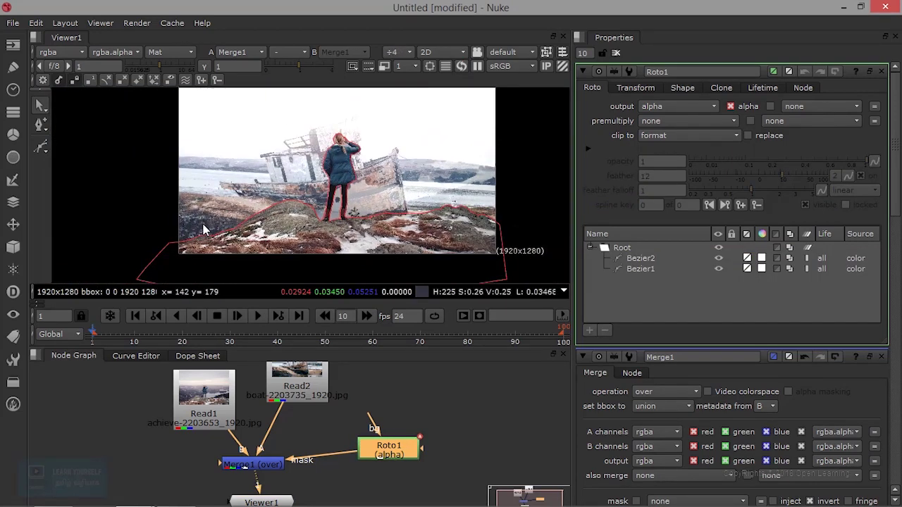
# Reposition the Merge1 and Read2 nodes in the node graph and return to the Roto1 node's main settings
pyautogui.click(279, 465)
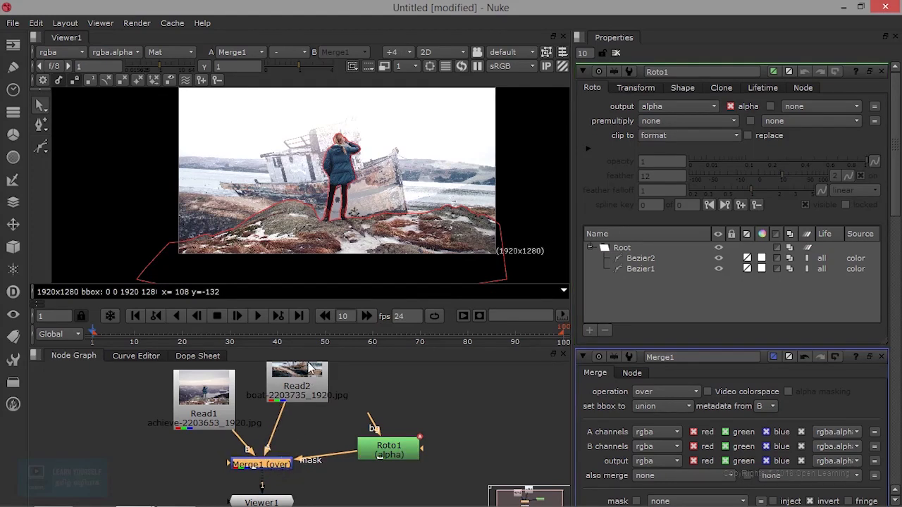
pyautogui.moveTo(310, 368); pyautogui.dragTo(318, 394)
pyautogui.click(639, 155)
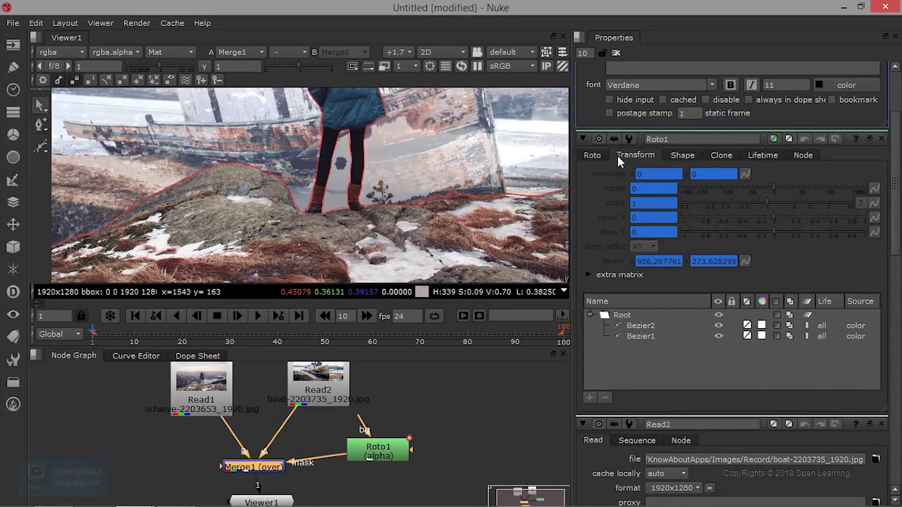
pyautogui.click(592, 155)
pyautogui.click(771, 245)
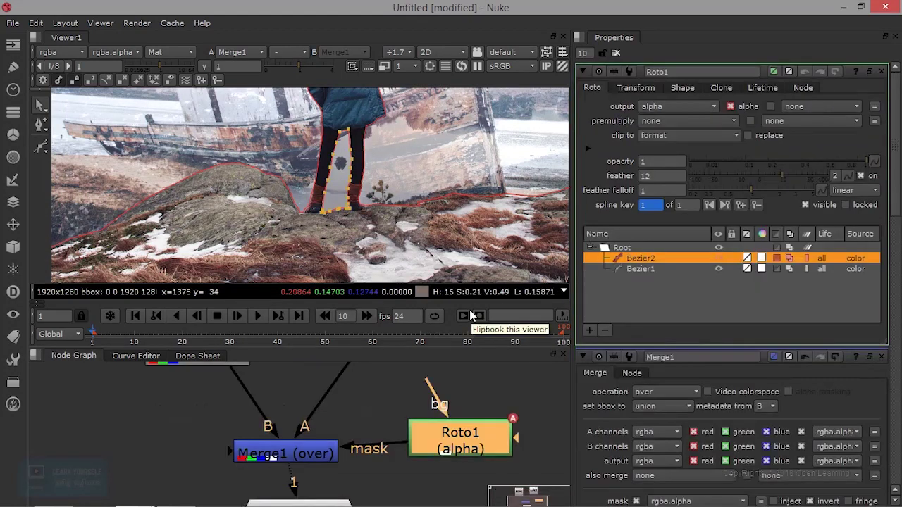
# Select the main outline Bezier1, try a feather of 2.5, and set its feather to 22 and feather falloff to 1.95
pyautogui.click(646, 269)
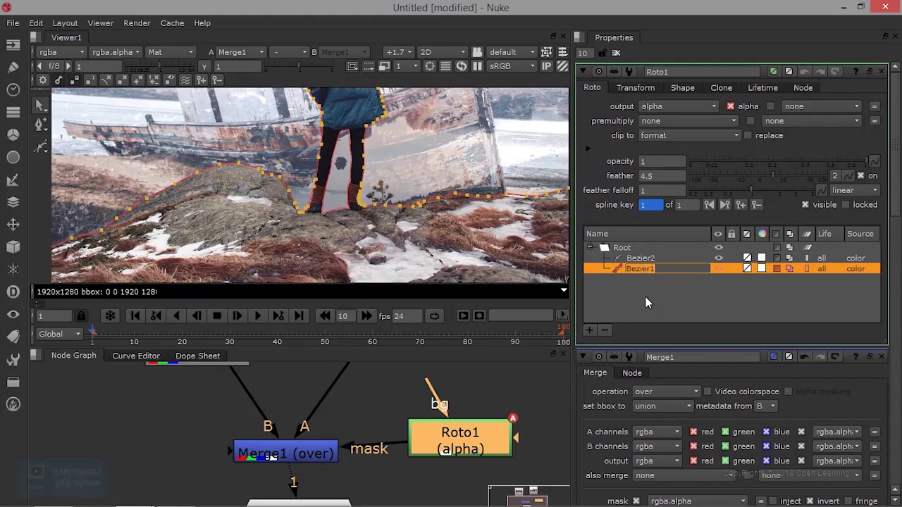
pyautogui.click(626, 308)
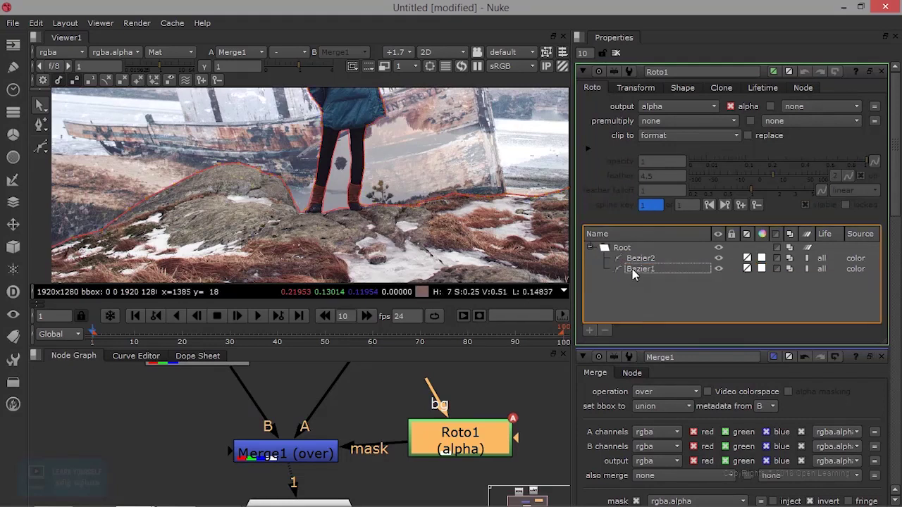
pyautogui.click(632, 271)
pyautogui.moveTo(773, 176)
pyautogui.mouseDown()
pyautogui.moveTo(754, 181)
pyautogui.moveTo(766, 178)
pyautogui.mouseUp()
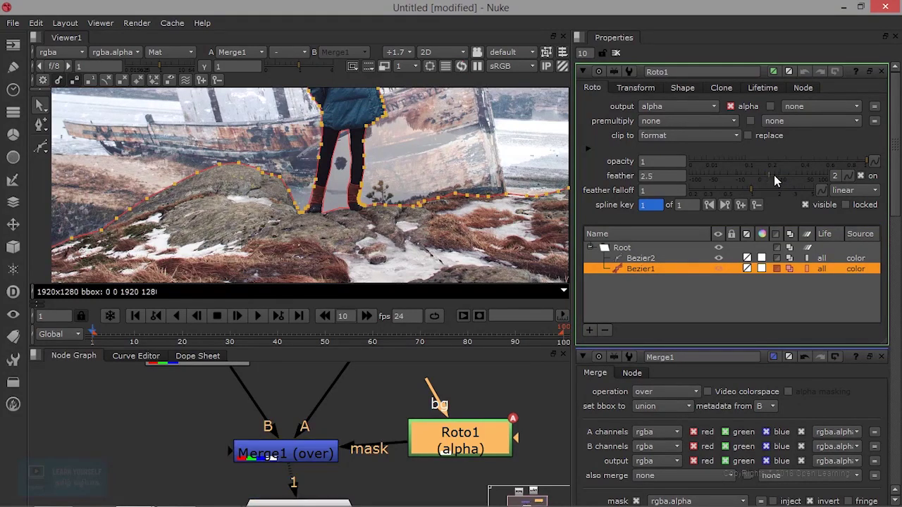
pyautogui.click(771, 180)
pyautogui.click(773, 174)
pyautogui.click(765, 190)
pyautogui.click(790, 178)
pyautogui.moveTo(765, 187)
pyautogui.mouseDown()
pyautogui.moveTo(711, 192)
pyautogui.moveTo(776, 187)
pyautogui.mouseUp()
# Spread out the node graph by moving Viewer1 farther below Merge1 and Read1 farther away from Merge1
pyautogui.click(483, 398)
pyautogui.scroll(-3, 483, 398)
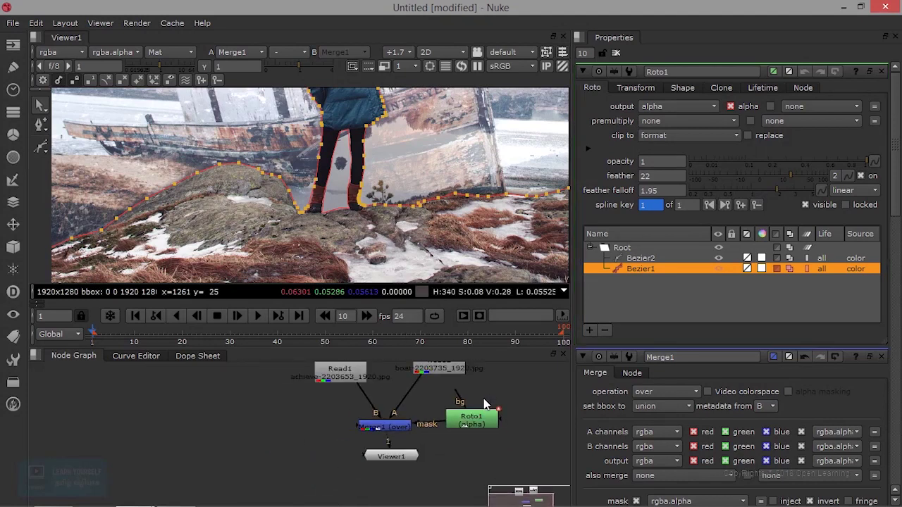
pyautogui.scroll(-3, 483, 398)
pyautogui.moveTo(435, 426); pyautogui.dragTo(436, 443)
pyautogui.moveTo(410, 383); pyautogui.dragTo(358, 386)
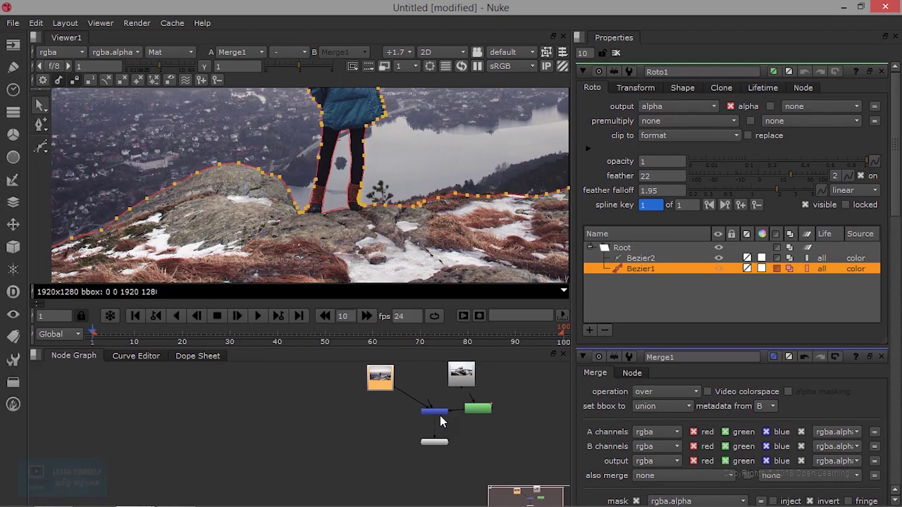